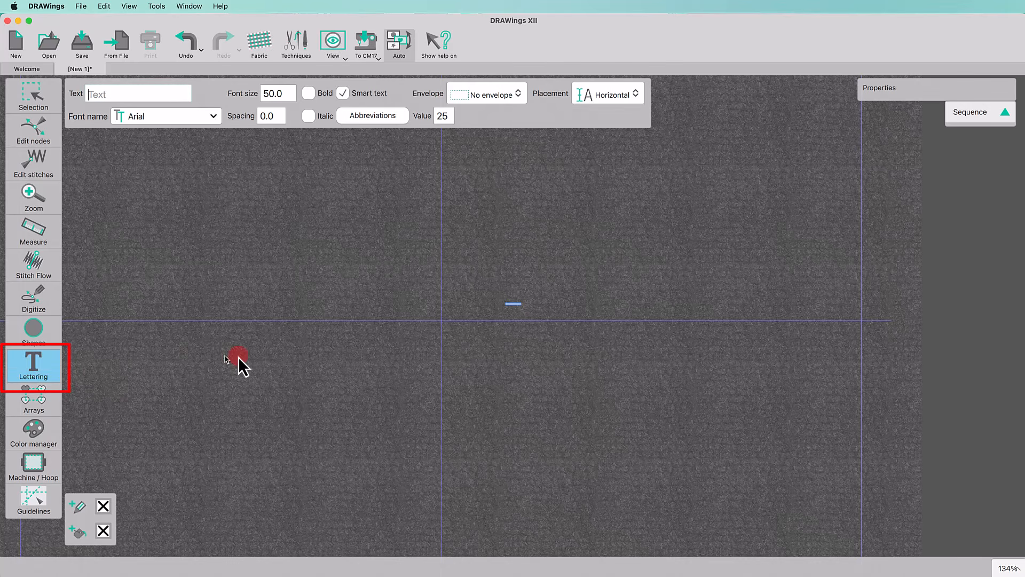
# Place lettering on the canvas with the text DRAW and make it bold.
pyautogui.click(290, 386)
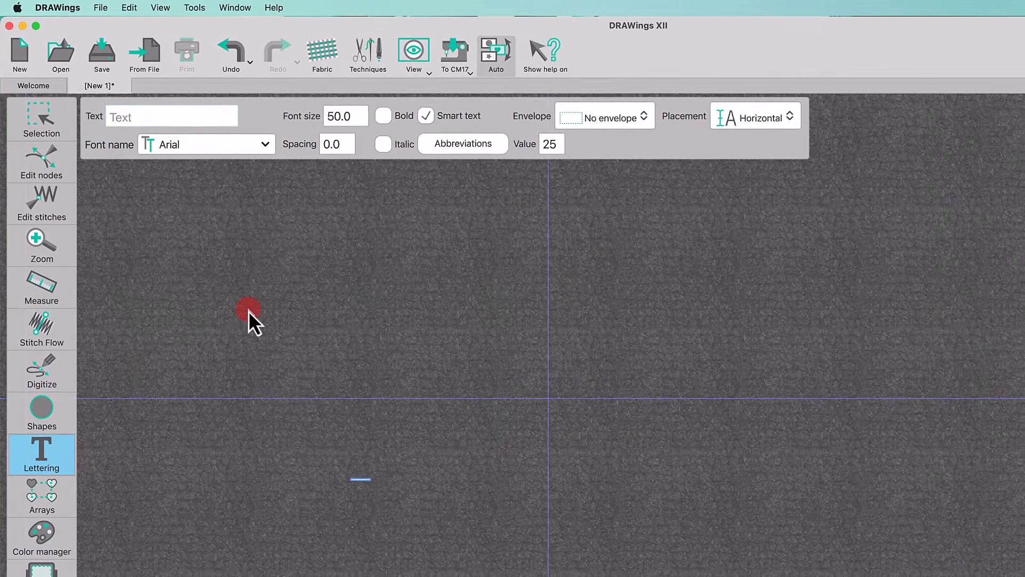
pyautogui.write('DRAW')
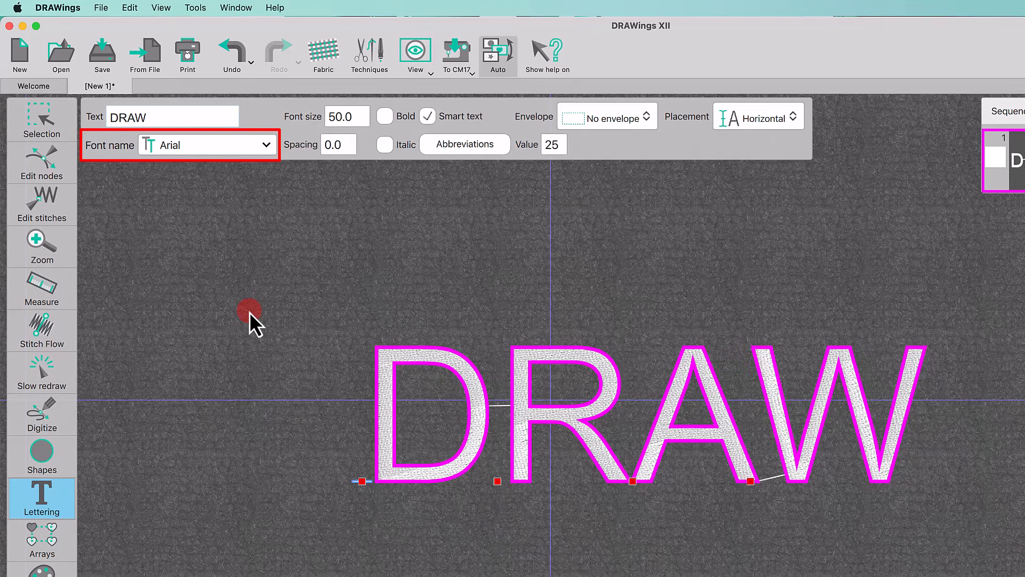
pyautogui.click(383, 117)
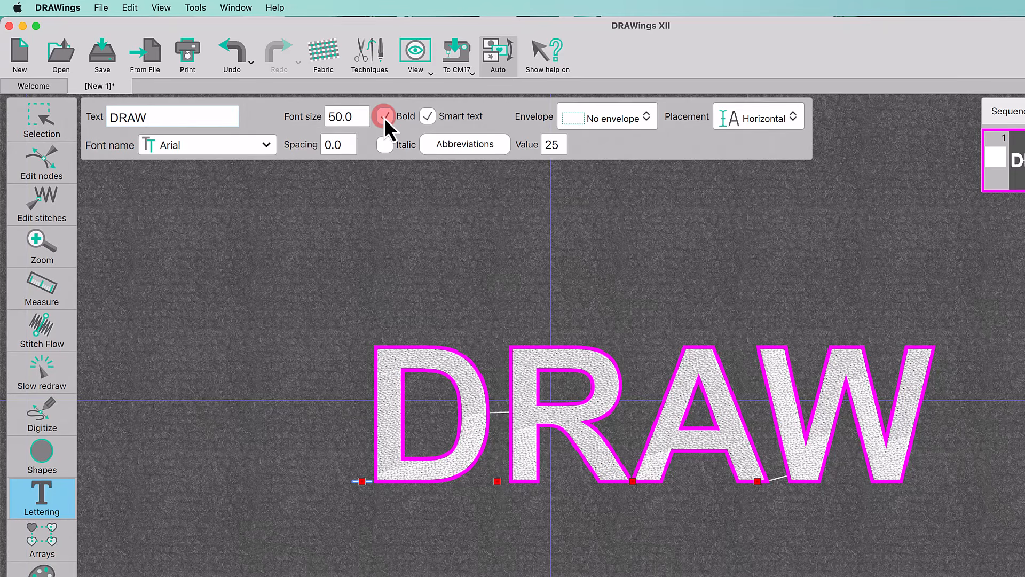
# Select the DRAW lettering, keep its proportions locked and set its height to 50 mm.
pyautogui.click(48, 131)
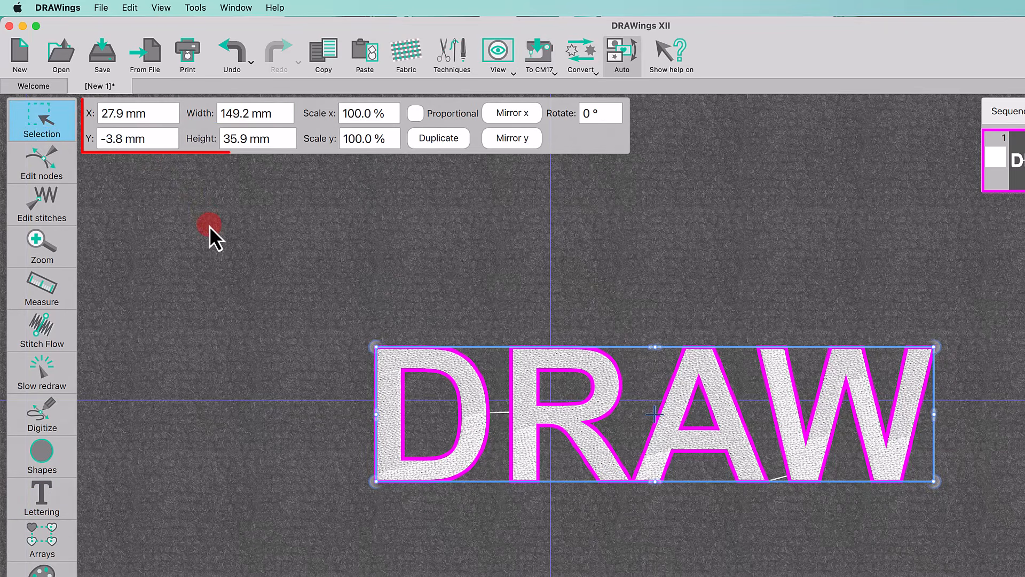
pyautogui.click(415, 114)
pyautogui.click(287, 138)
pyautogui.write('5')
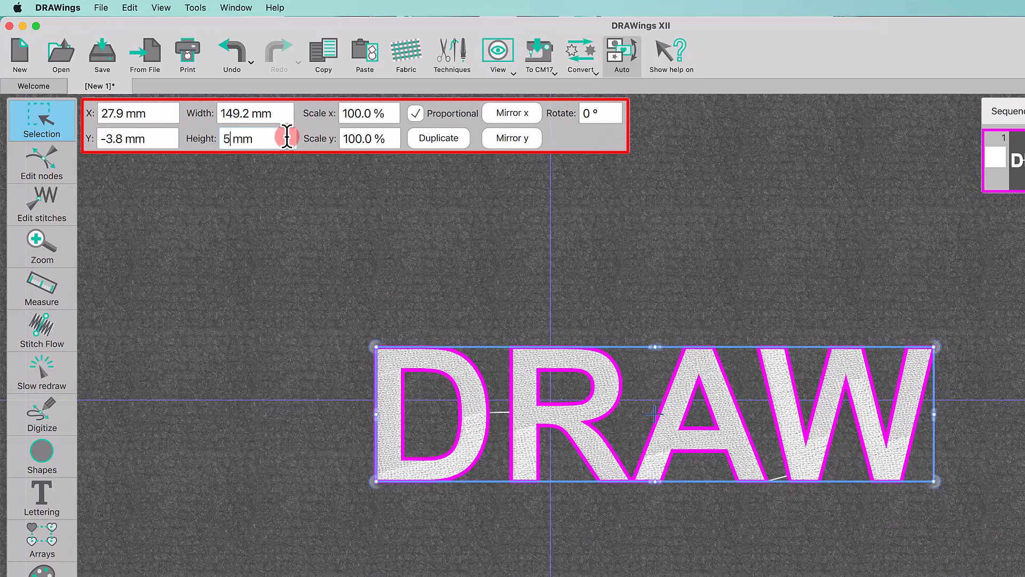
pyautogui.write('0')
pyautogui.press('Return')
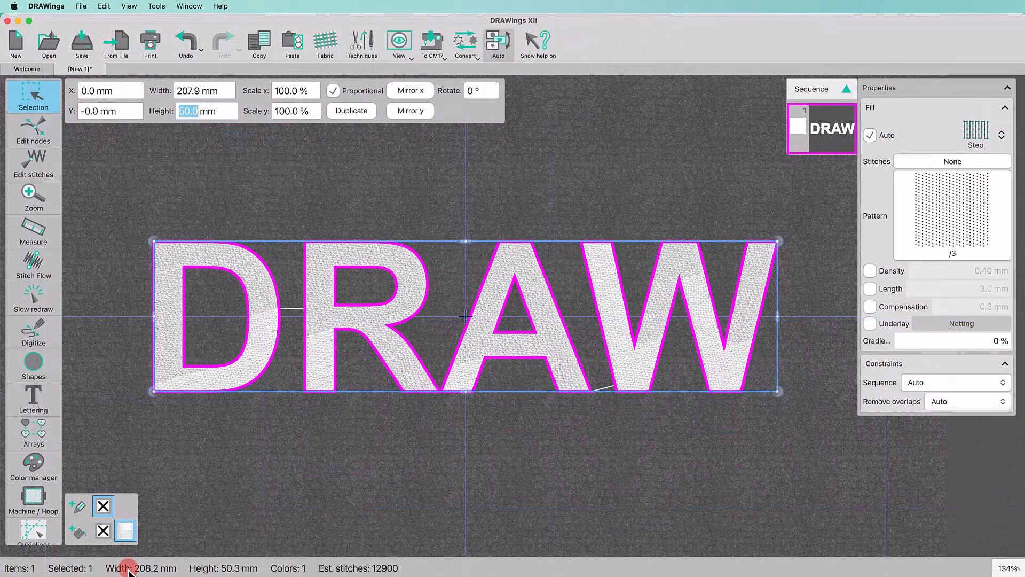
# Change the fill color of the DRAW lettering to the pale peach #ffe4cf.
pyautogui.click(88, 537)
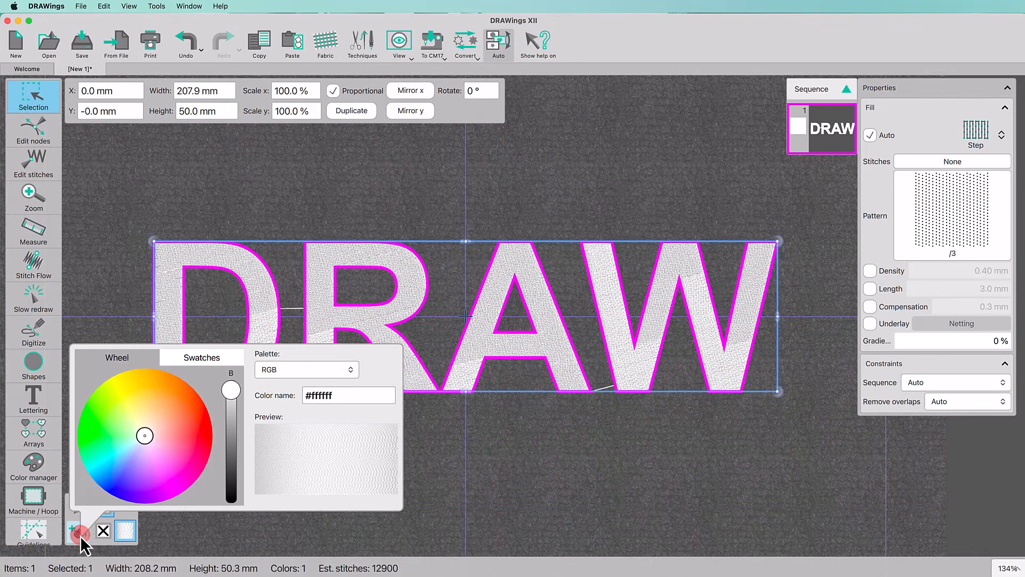
pyautogui.click(153, 427)
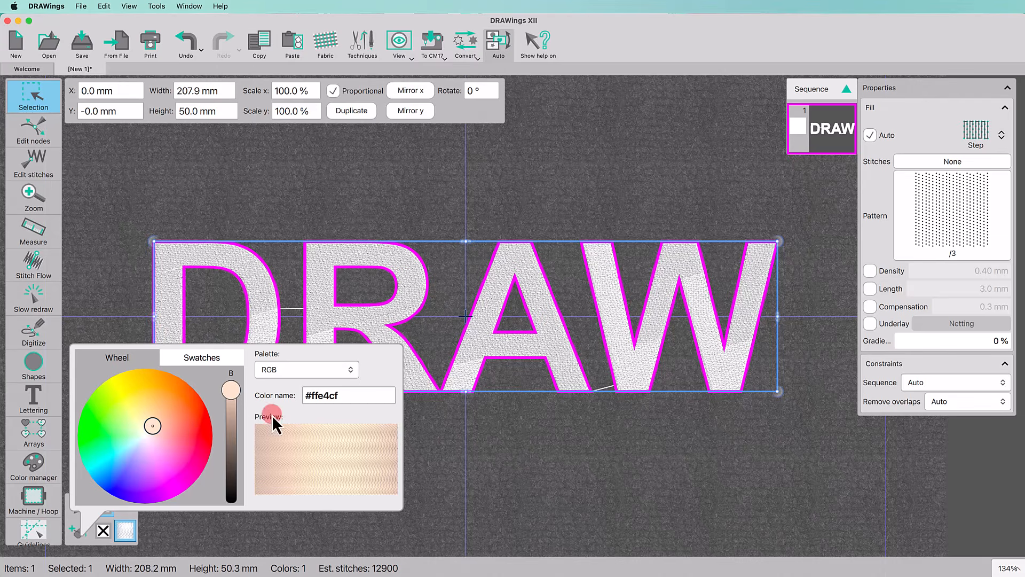
pyautogui.click(498, 460)
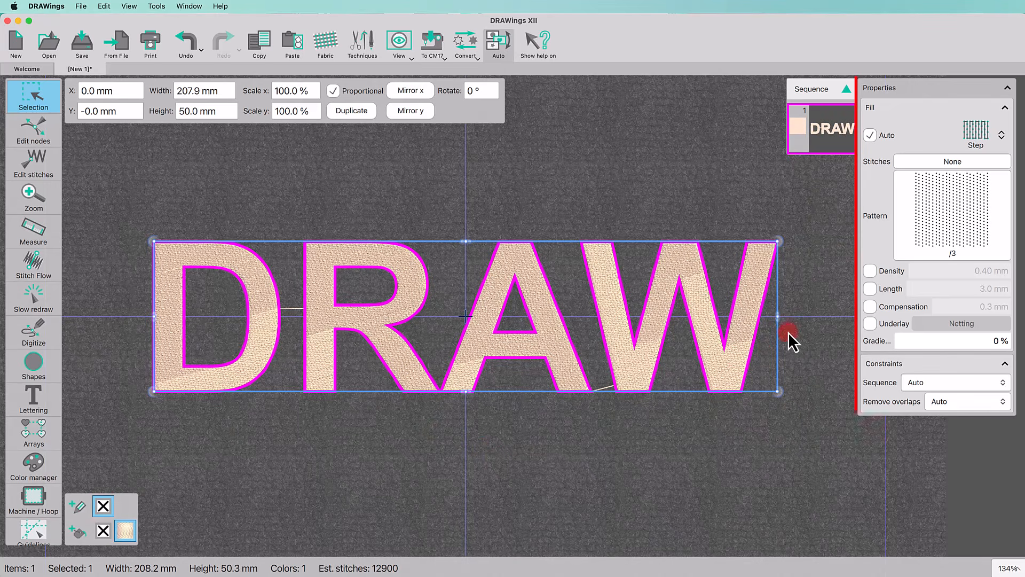
# Change the lettering's fill type to Satin, search the patterns for SEA and apply sea waves3.
pyautogui.click(971, 128)
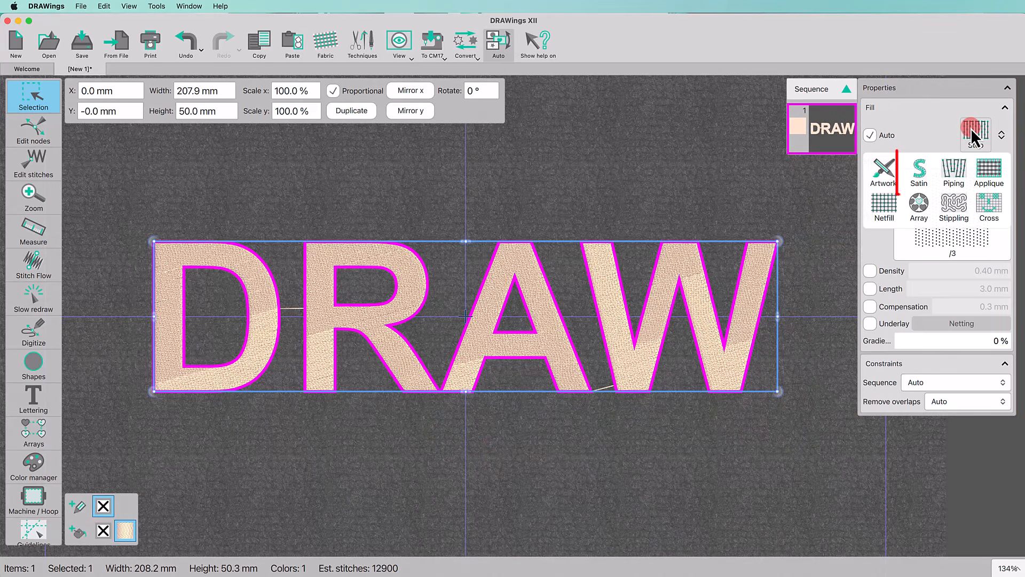
pyautogui.click(922, 170)
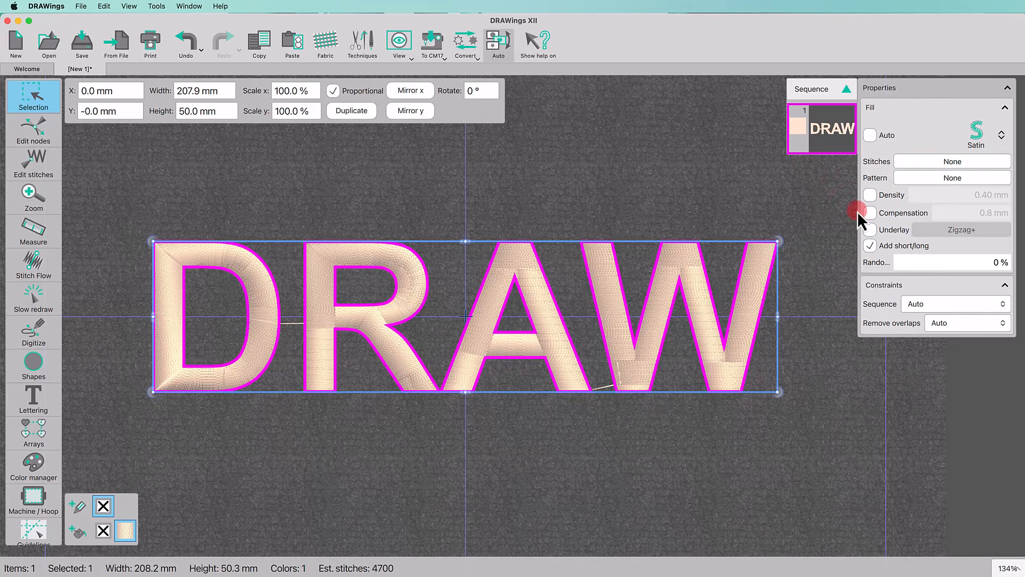
pyautogui.click(907, 178)
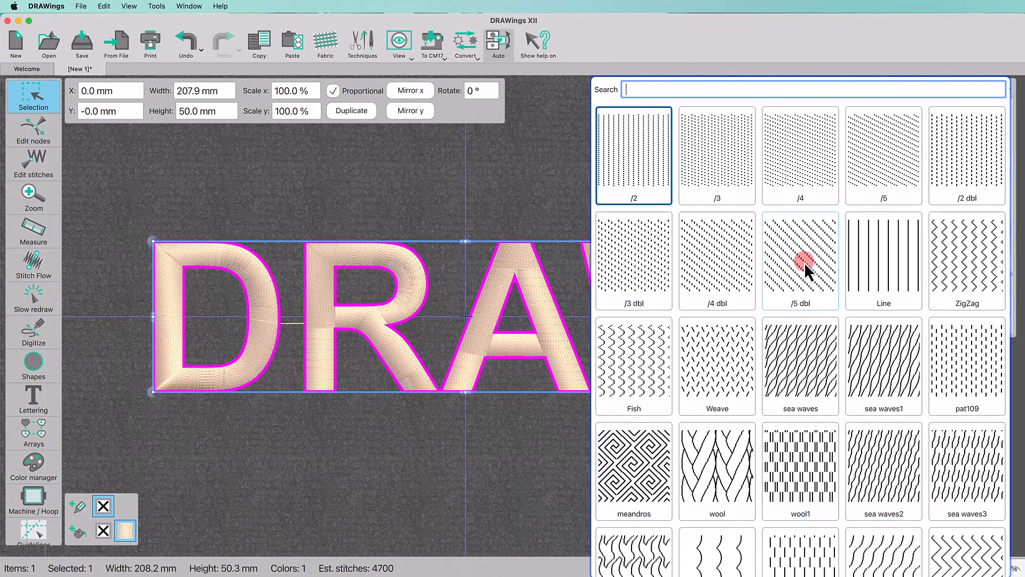
pyautogui.scroll(-3, 804, 262)
pyautogui.scroll(-10, 804, 262)
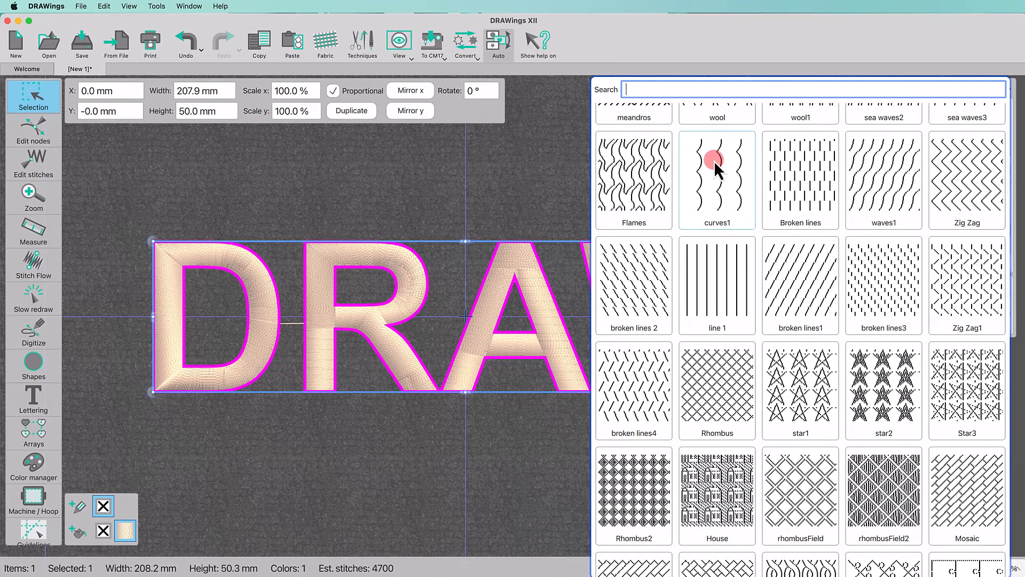
pyautogui.scroll(2, 712, 160)
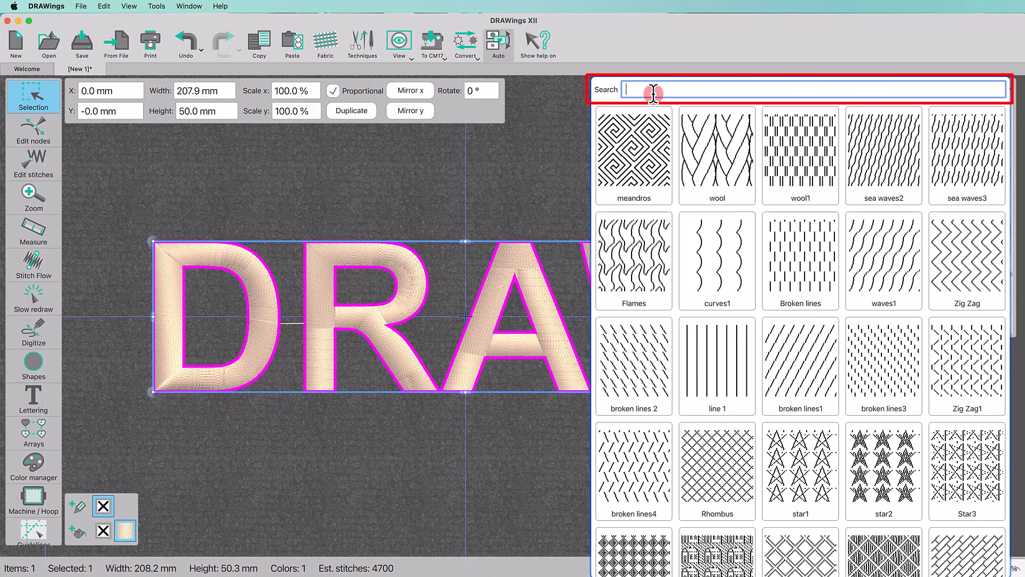
pyautogui.write('SEA')
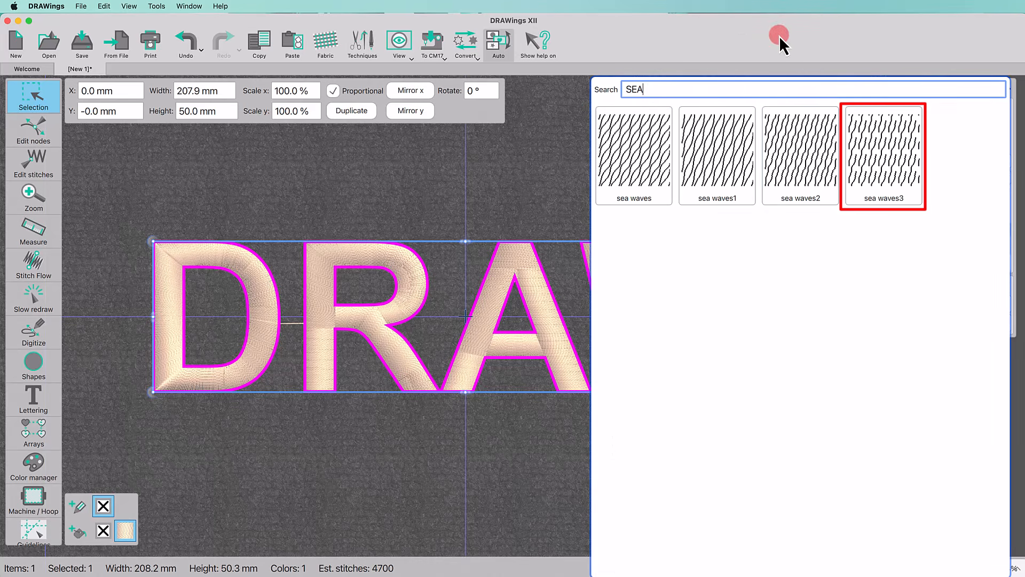
pyautogui.click(879, 146)
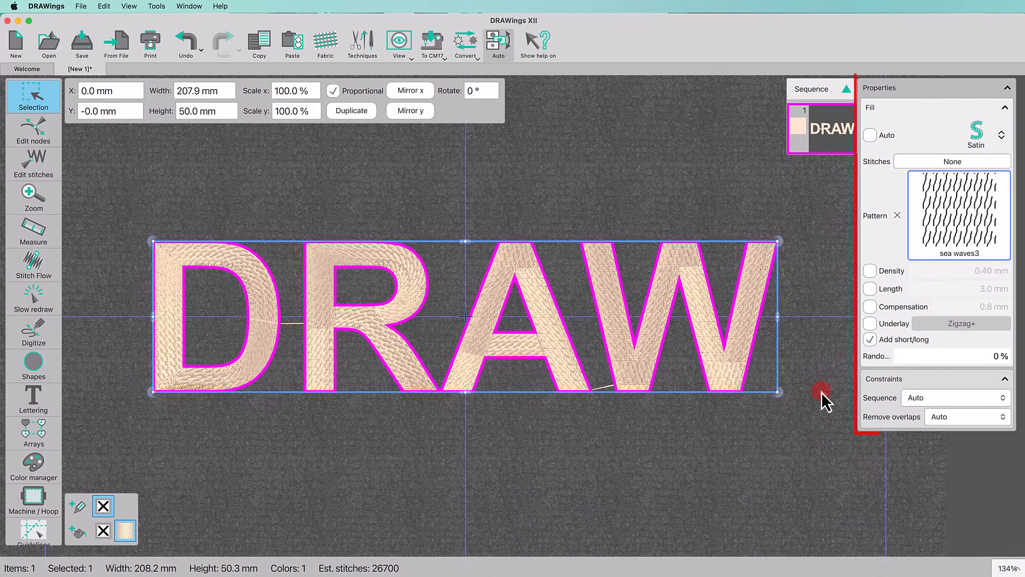
# Set the satin fill's stitch length to 6 mm and its compensation to 0 mm.
pyautogui.click(869, 289)
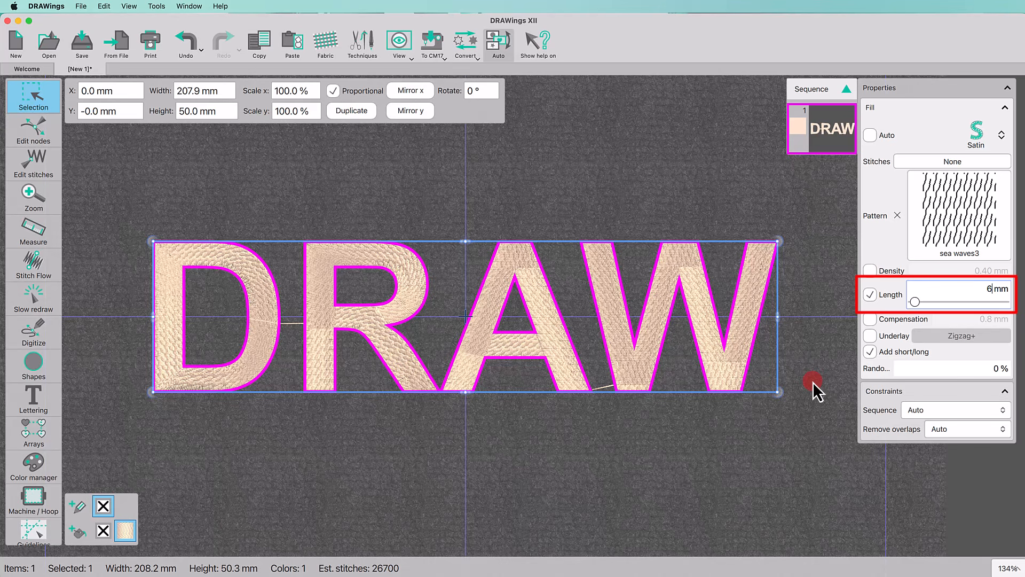
pyautogui.click(871, 323)
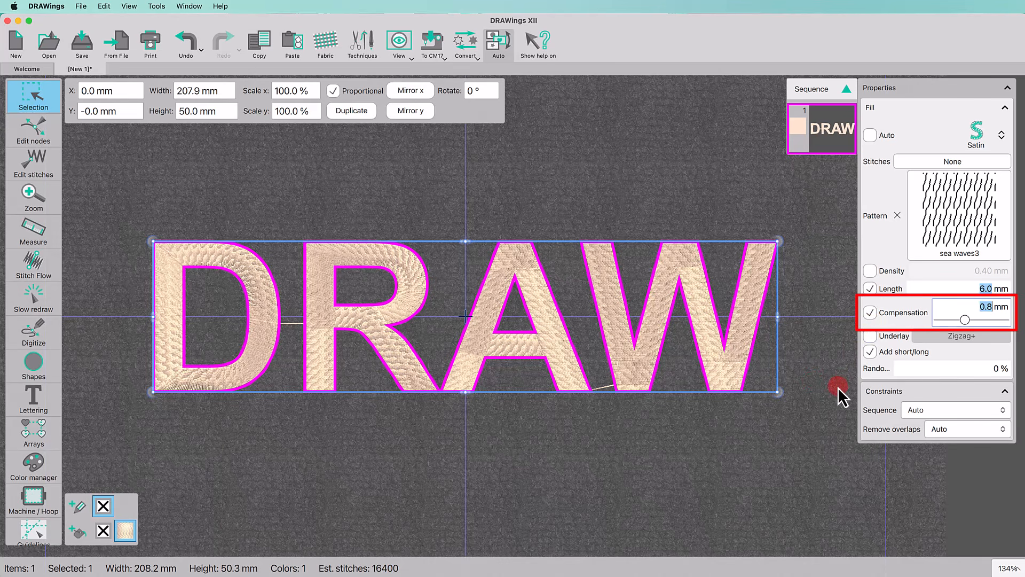
pyautogui.write('0')
pyautogui.press('Return')
# Enable a custom underlay for the satin fill and choose its type.
pyautogui.click(871, 336)
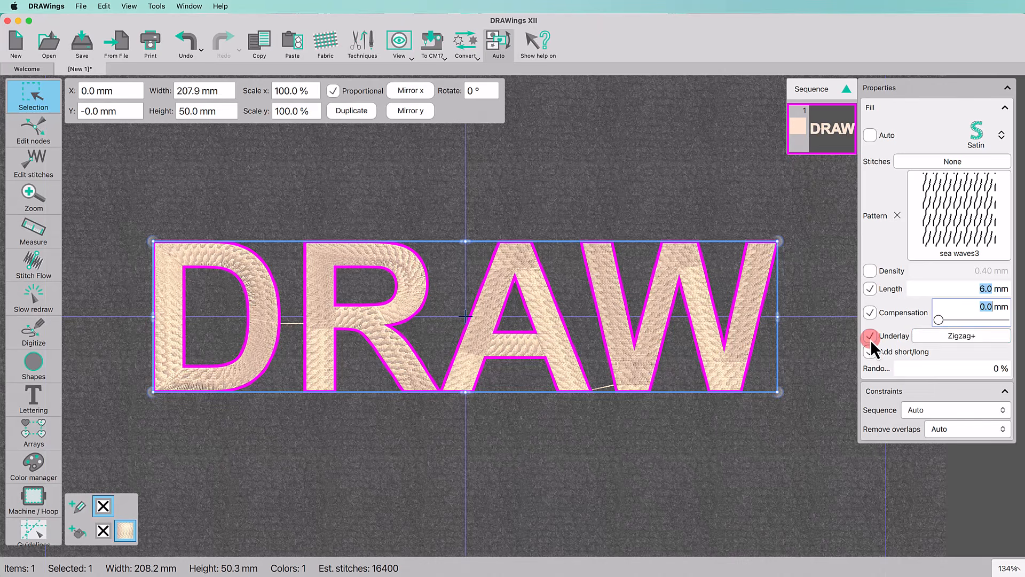
pyautogui.click(931, 338)
pyautogui.click(614, 357)
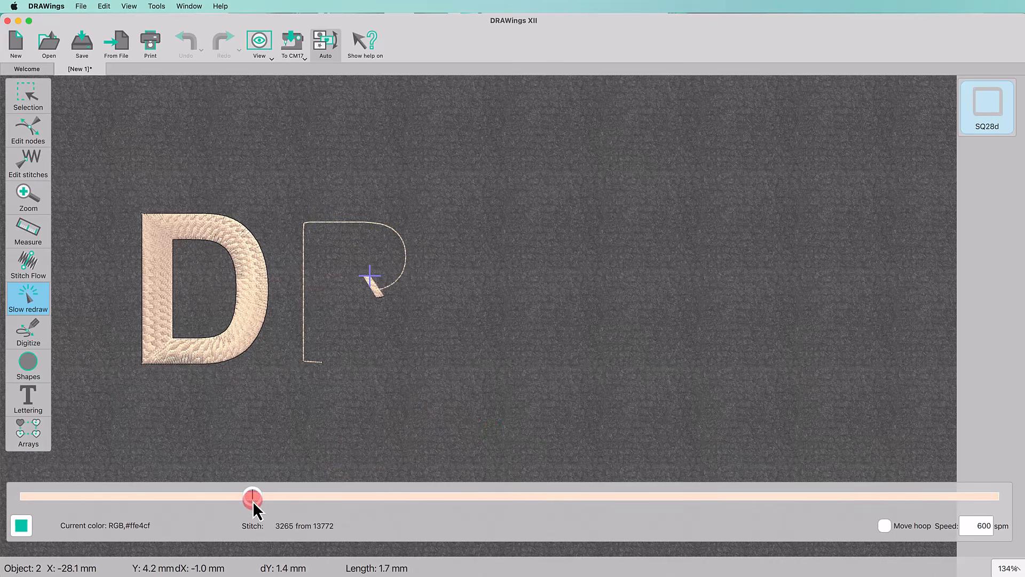
# Run the slow redraw simulation through to the last stitch to examine the sewing order.
pyautogui.moveTo(251, 498)
pyautogui.mouseDown()
pyautogui.moveTo(439, 491)
pyautogui.moveTo(593, 505)
pyautogui.moveTo(991, 493)
pyautogui.mouseUp()
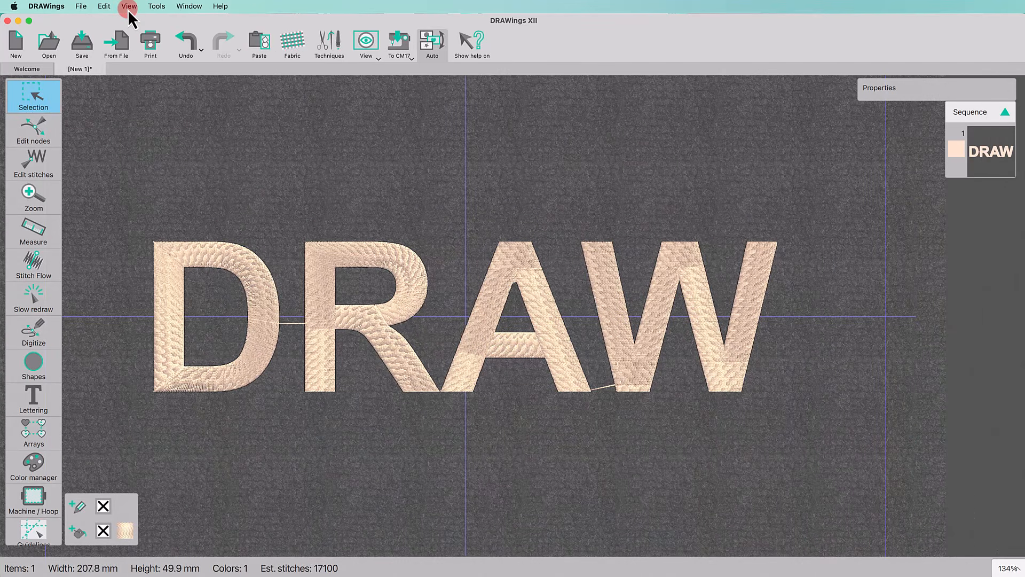
# Turn off the 3D preview and show the stitch points of the design.
pyautogui.click(128, 7)
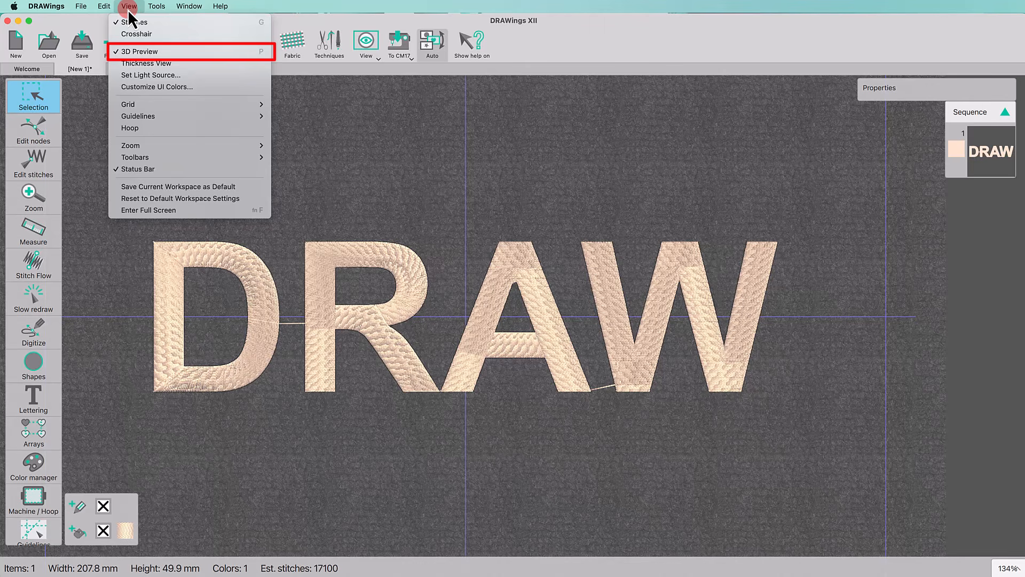
pyautogui.click(139, 51)
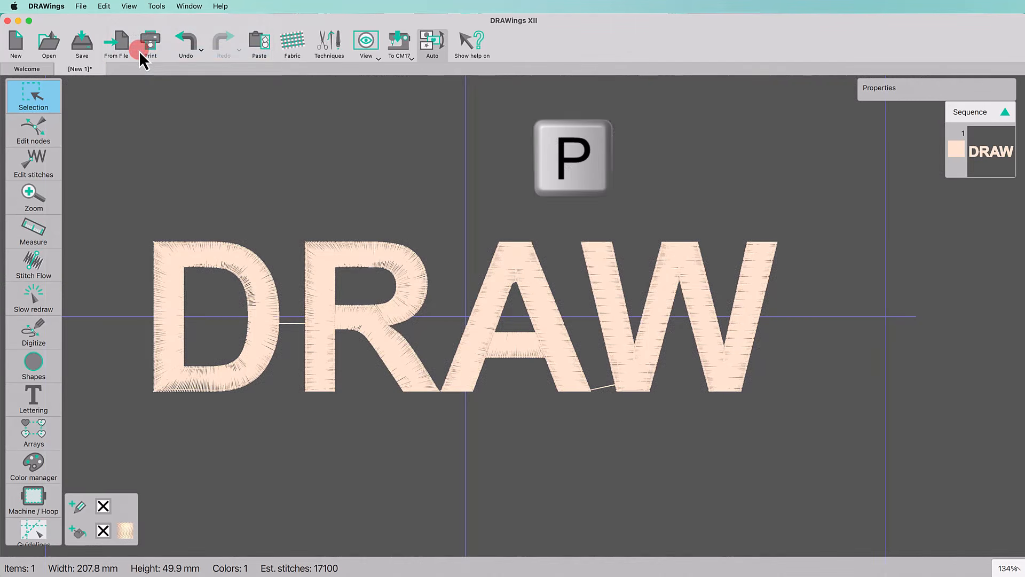
pyautogui.click(129, 6)
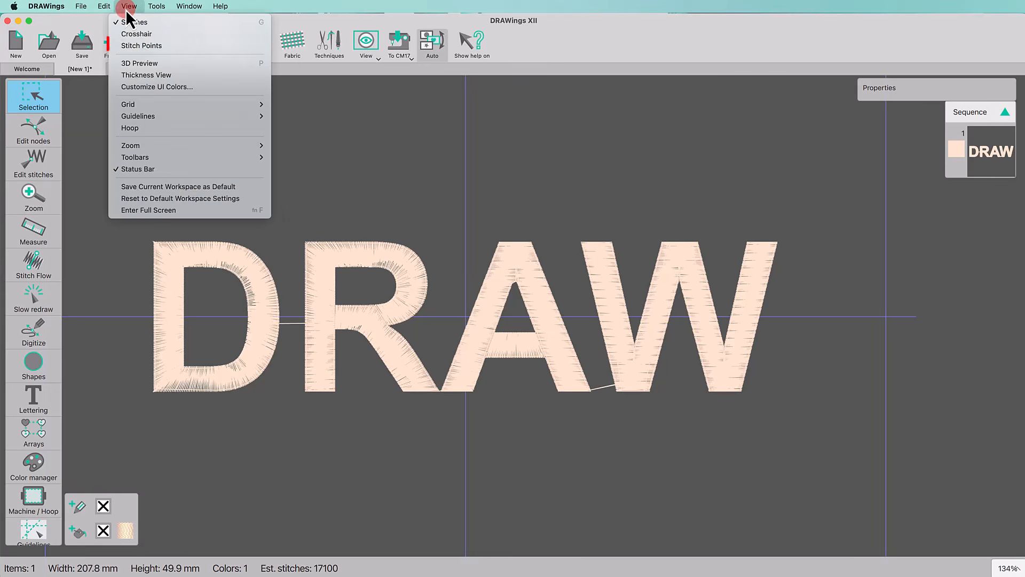
pyautogui.click(138, 46)
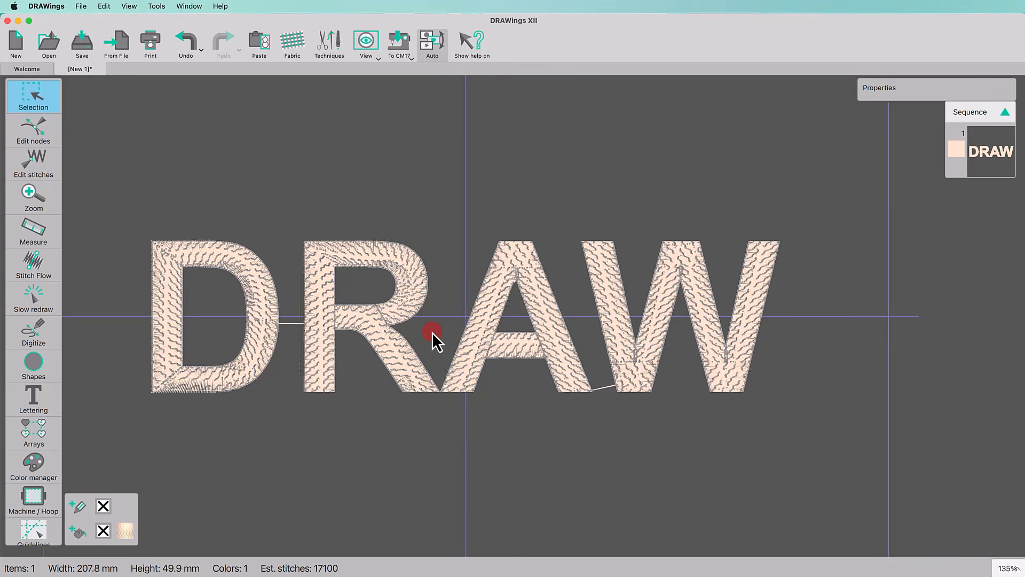
# Digitize a straight running-stitch line about 10.5 mm long across the base of the letter A's left leg, then select it.
pyautogui.scroll(6, 431, 332)
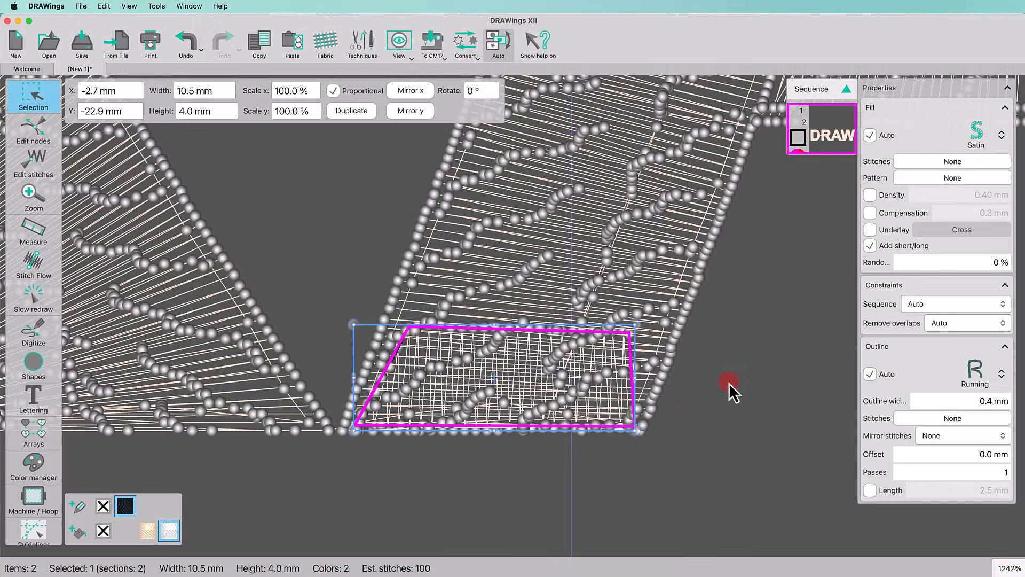
pyautogui.click(685, 442)
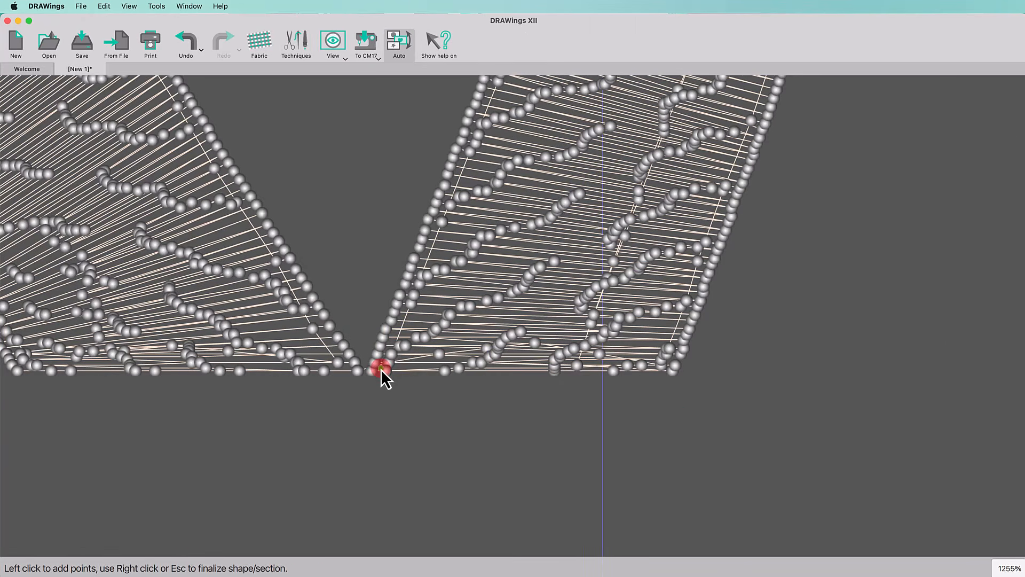
pyautogui.click(381, 369)
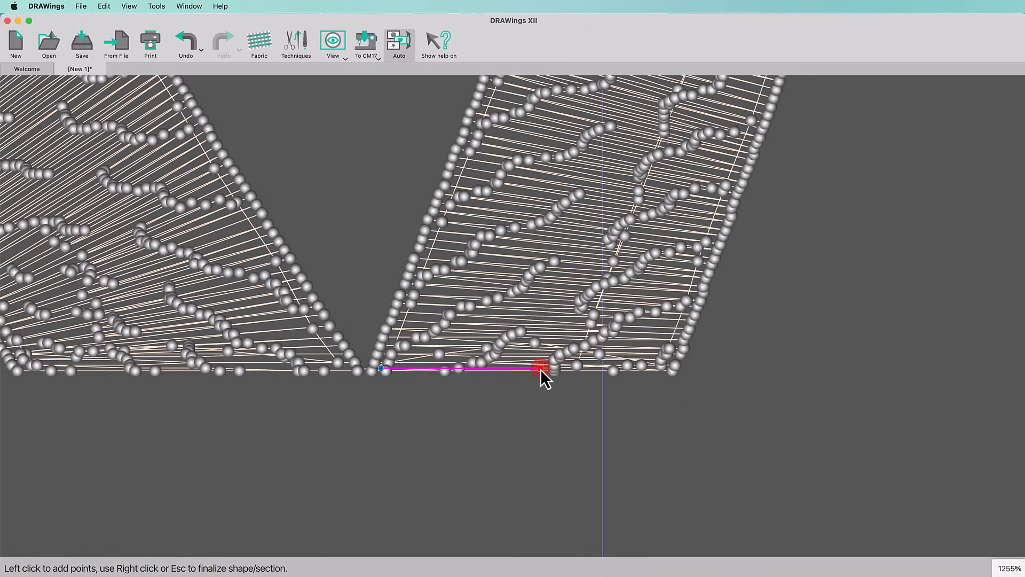
pyautogui.click(665, 369)
pyautogui.rightClick(658, 386)
pyautogui.click(32, 103)
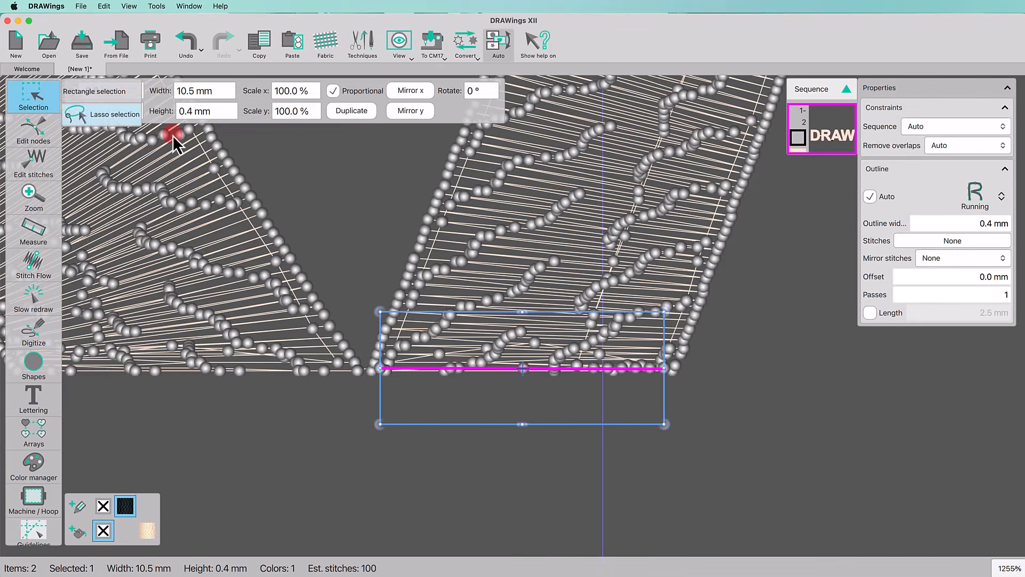
# Set the number of passes of the running line under the A's left leg to 8.
pyautogui.scroll(5, 539, 396)
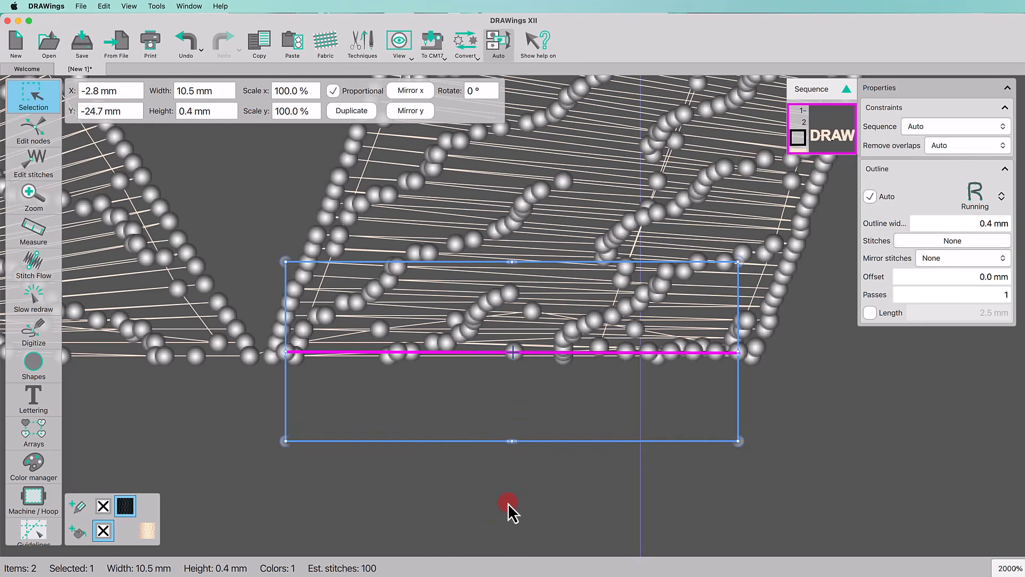
pyautogui.click(953, 296)
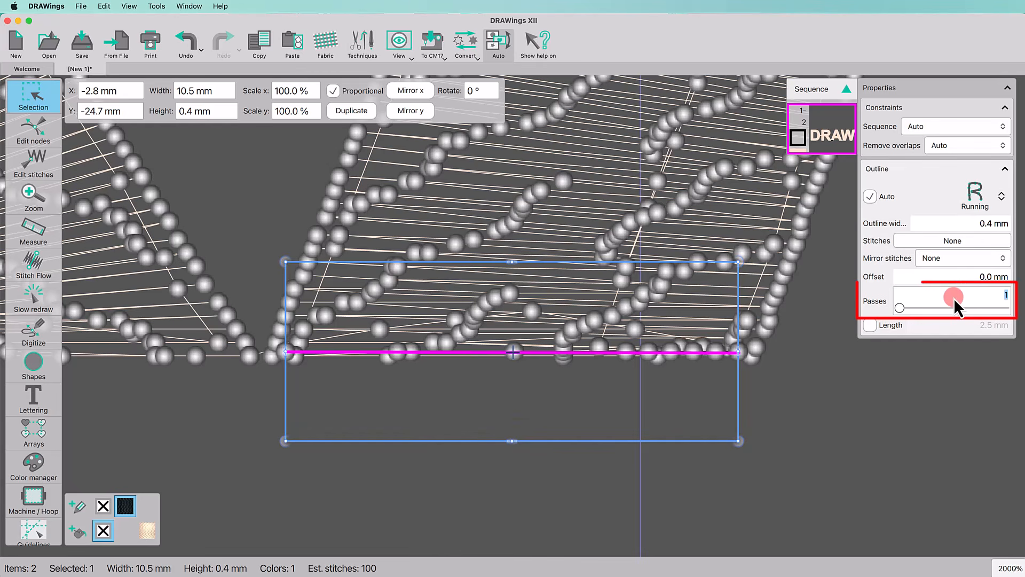
pyautogui.write('8')
pyautogui.press('Return')
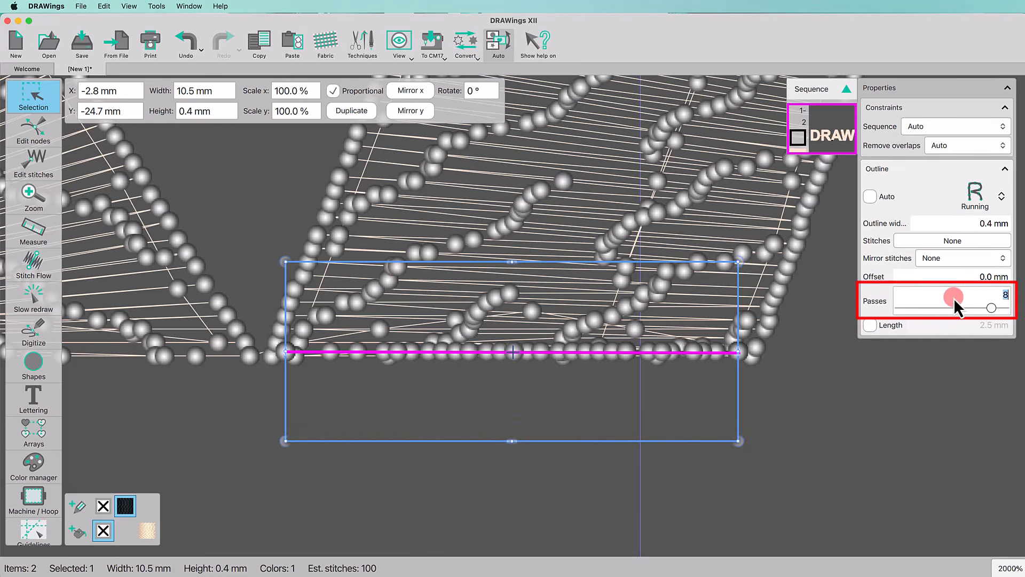
pyautogui.click(586, 499)
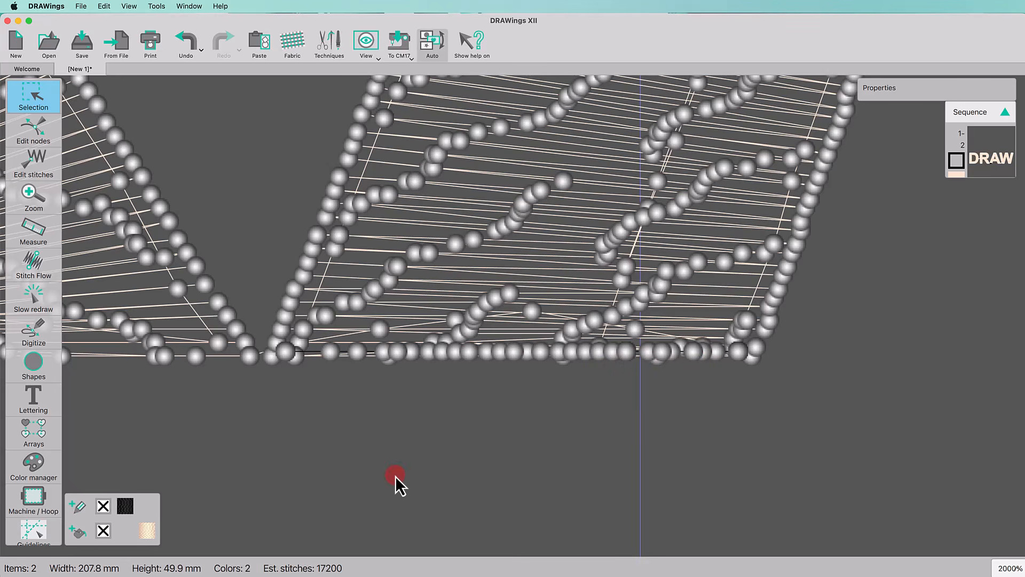
# Digitize straight lines across the base of the letter R's vertical stem and the base of its diagonal leg.
pyautogui.click(329, 429)
pyautogui.click(418, 429)
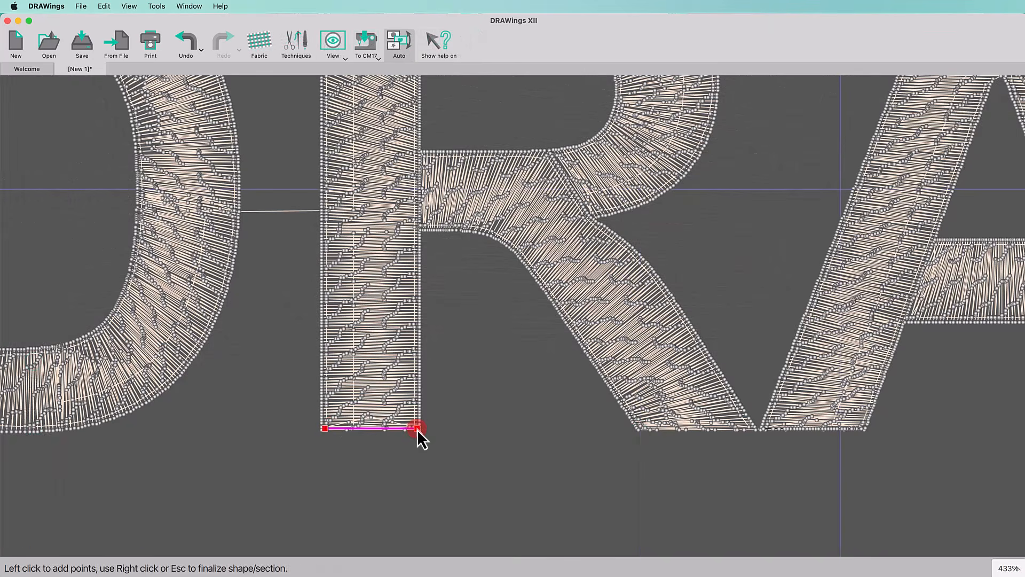
pyautogui.rightClick(418, 428)
pyautogui.click(640, 429)
pyautogui.click(753, 428)
pyautogui.rightClick(753, 428)
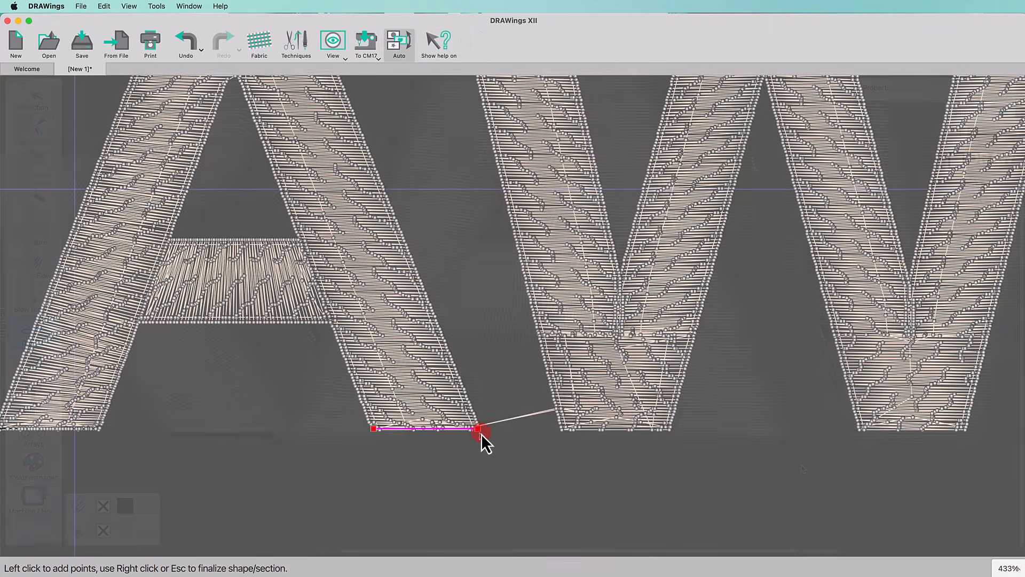
# Finish the line under the A's right leg and digitize straight lines across the W's two bottom points.
pyautogui.rightClick(481, 432)
pyautogui.click(564, 429)
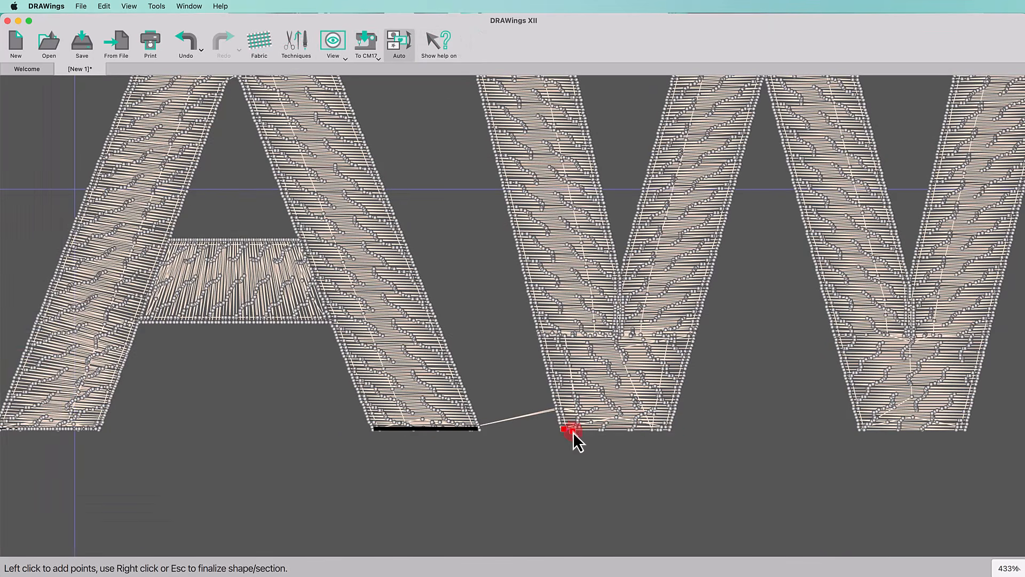
pyautogui.click(666, 428)
pyautogui.rightClick(863, 433)
pyautogui.click(860, 428)
pyautogui.click(964, 427)
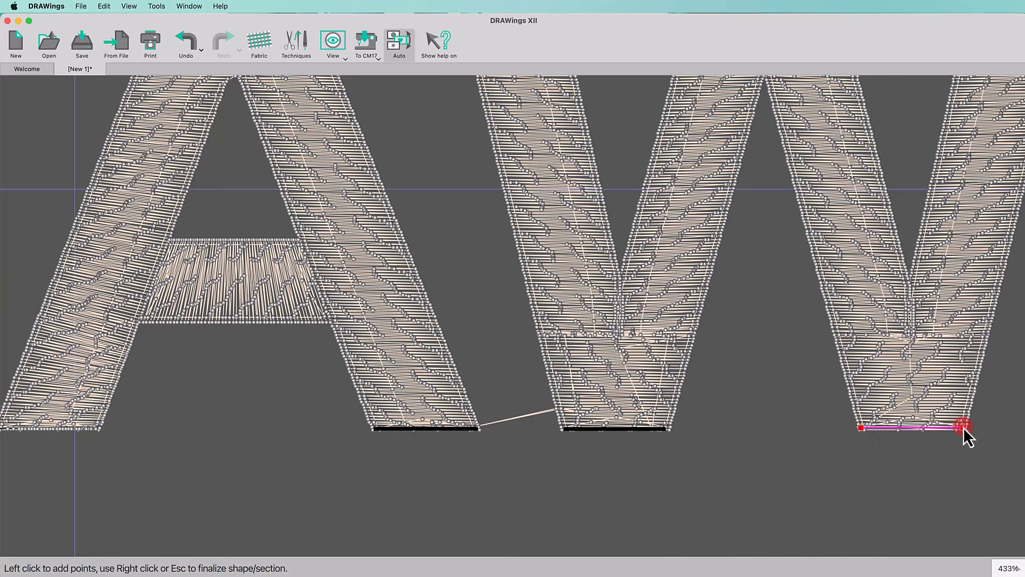
pyautogui.rightClick(866, 422)
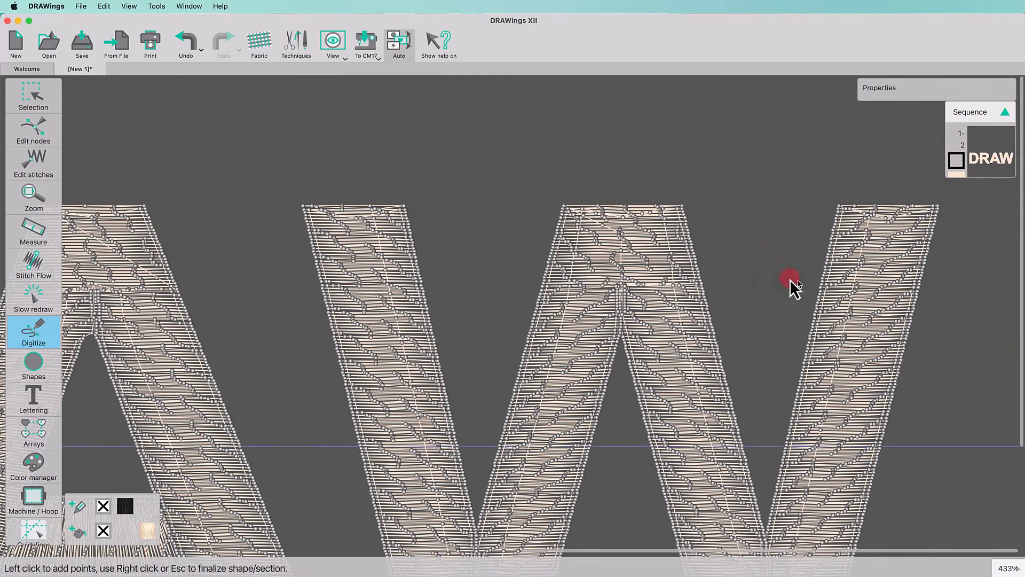
# Digitize straight lines across the three upper ends of the letter W, including its middle peak.
pyautogui.click(844, 208)
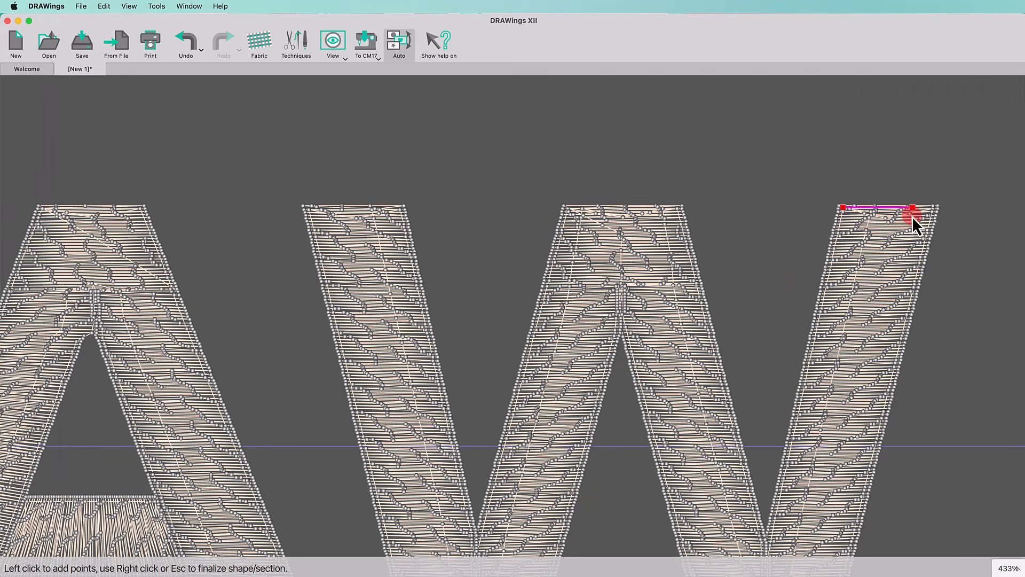
pyautogui.click(935, 207)
pyautogui.rightClick(930, 217)
pyautogui.click(567, 208)
pyautogui.click(677, 208)
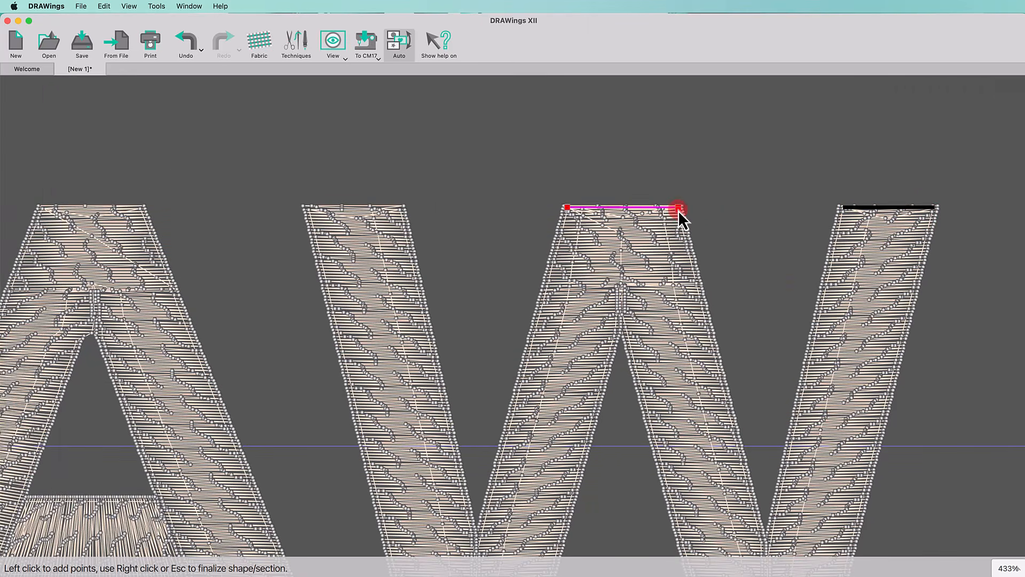
pyautogui.rightClick(679, 210)
pyautogui.click(307, 208)
pyautogui.click(401, 210)
pyautogui.rightClick(402, 209)
# Digitize a straight line across the top of the letter A.
pyautogui.hscroll(-5, 360, 313)
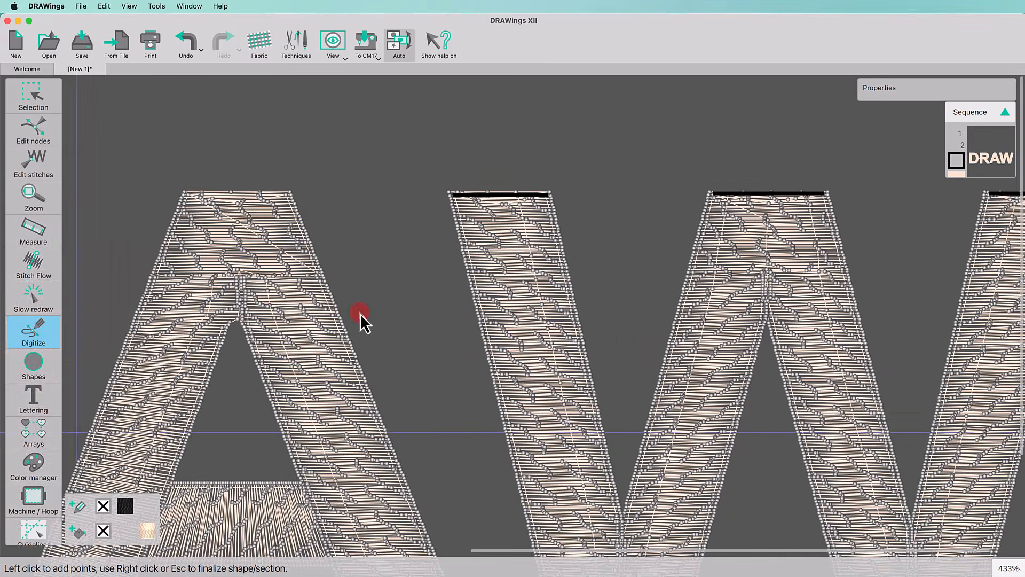
pyautogui.hscroll(-3, 360, 313)
pyautogui.click(331, 219)
pyautogui.click(434, 218)
pyautogui.rightClick(435, 219)
# Set the jointly digitized running lines of R, A and W to 8 passes and break them apart into separate lines.
pyautogui.scroll(-1, 434, 220)
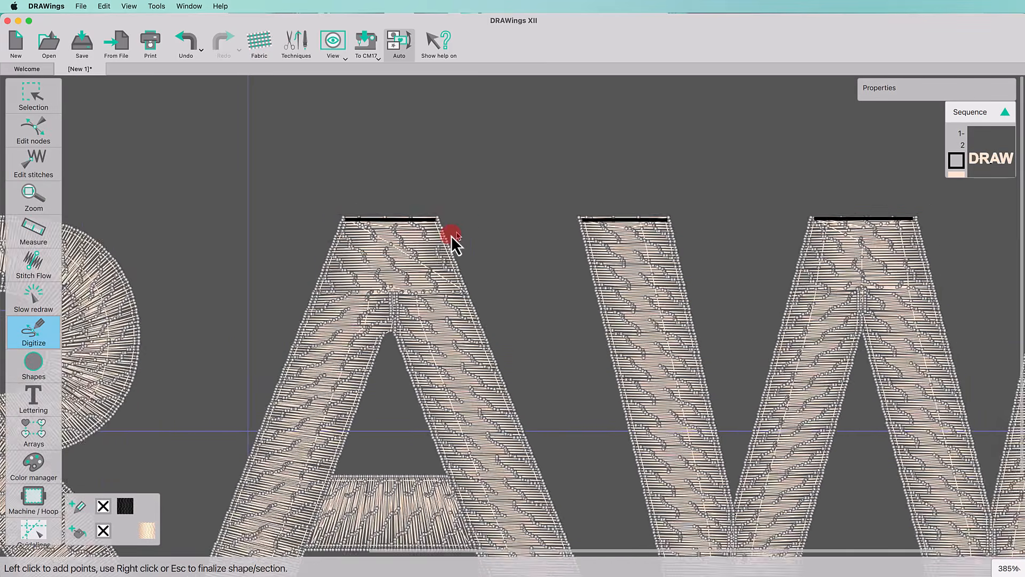
pyautogui.scroll(-8, 450, 236)
pyautogui.click(31, 85)
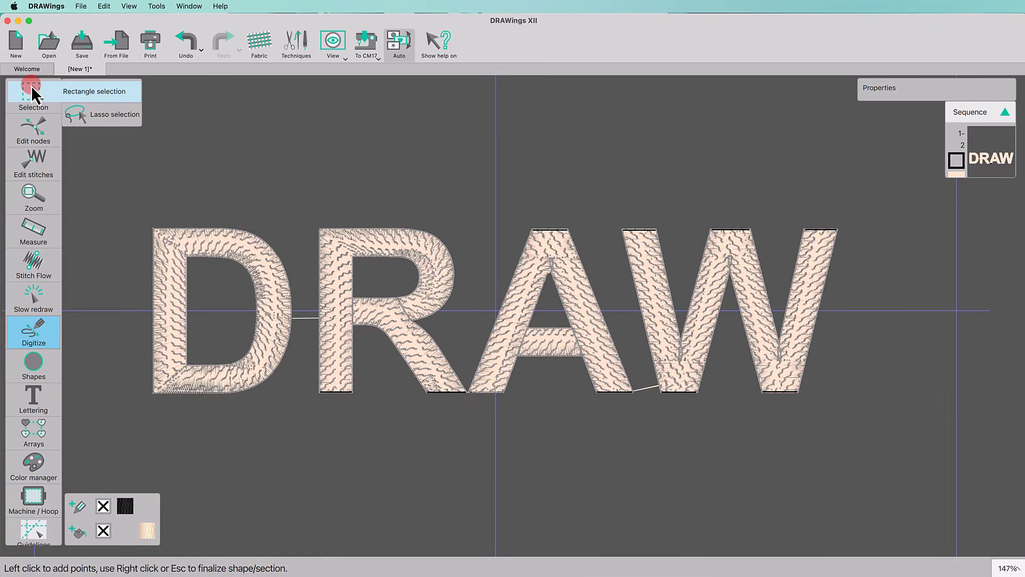
pyautogui.click(32, 88)
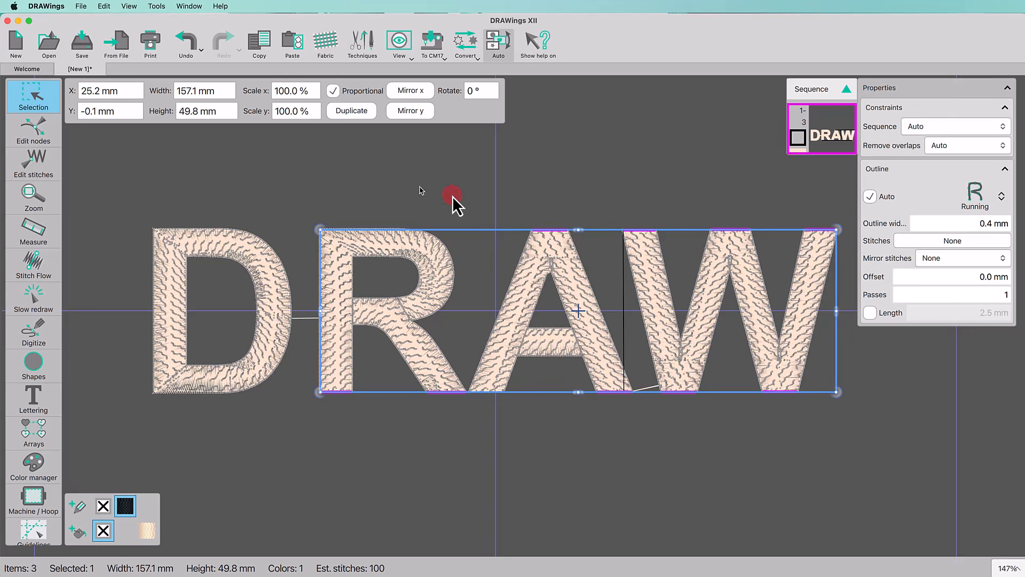
pyautogui.click(944, 301)
pyautogui.write('8')
pyautogui.press('Return')
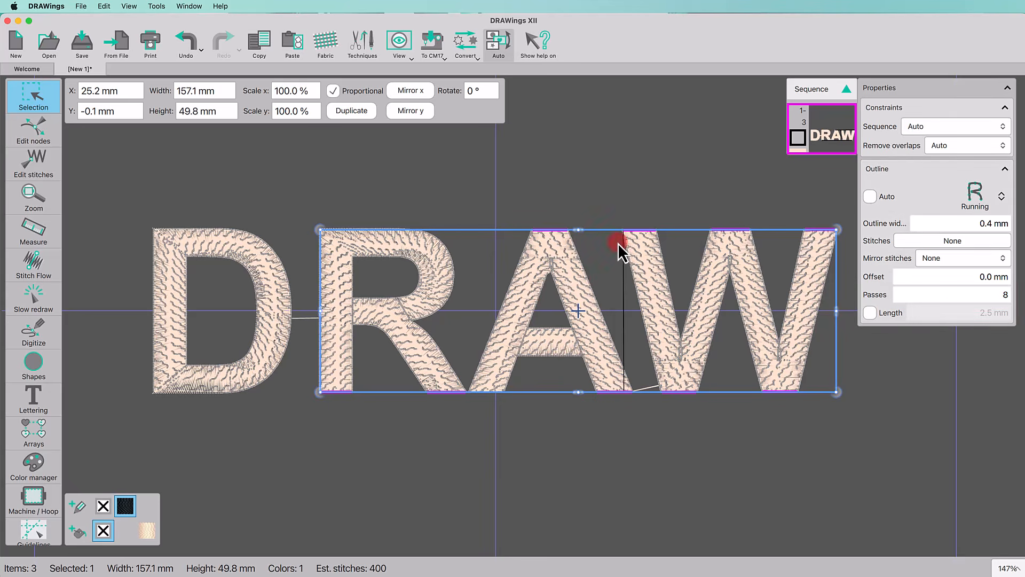
pyautogui.rightClick(619, 238)
pyautogui.click(666, 294)
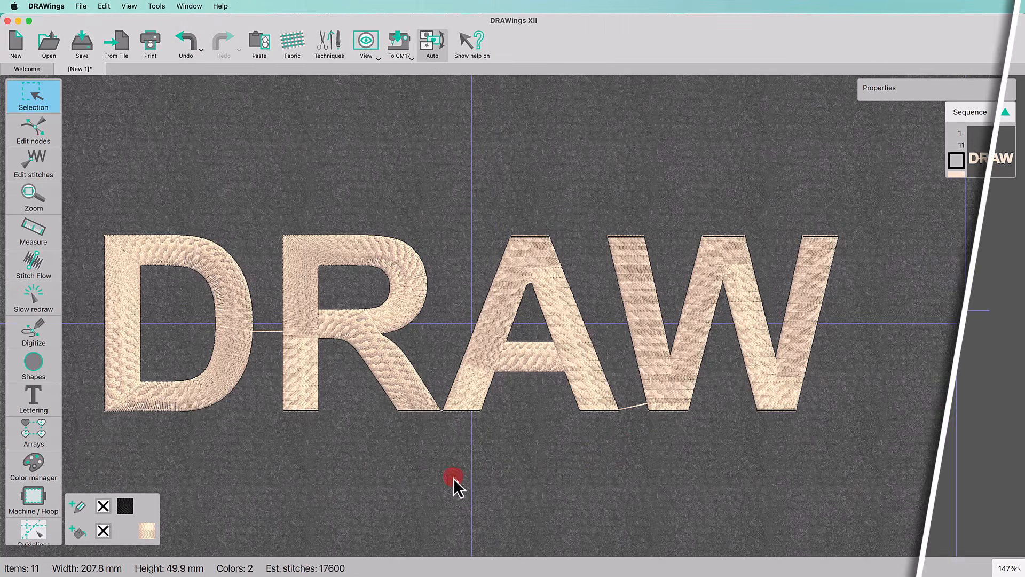
# Duplicate the satin DRAW lettering and convert the duplicate's fill to a center line.
pyautogui.click(485, 350)
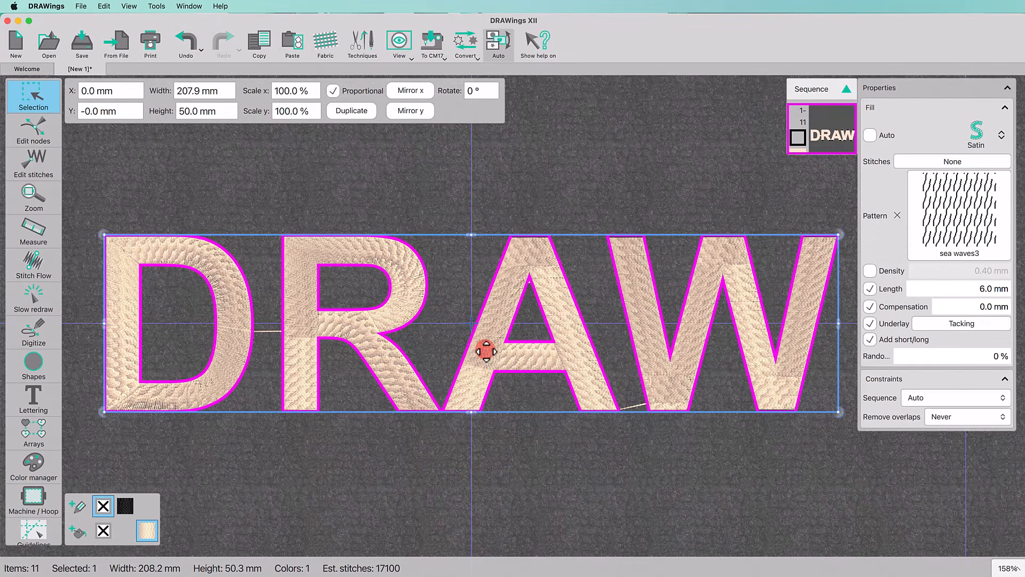
pyautogui.click(345, 108)
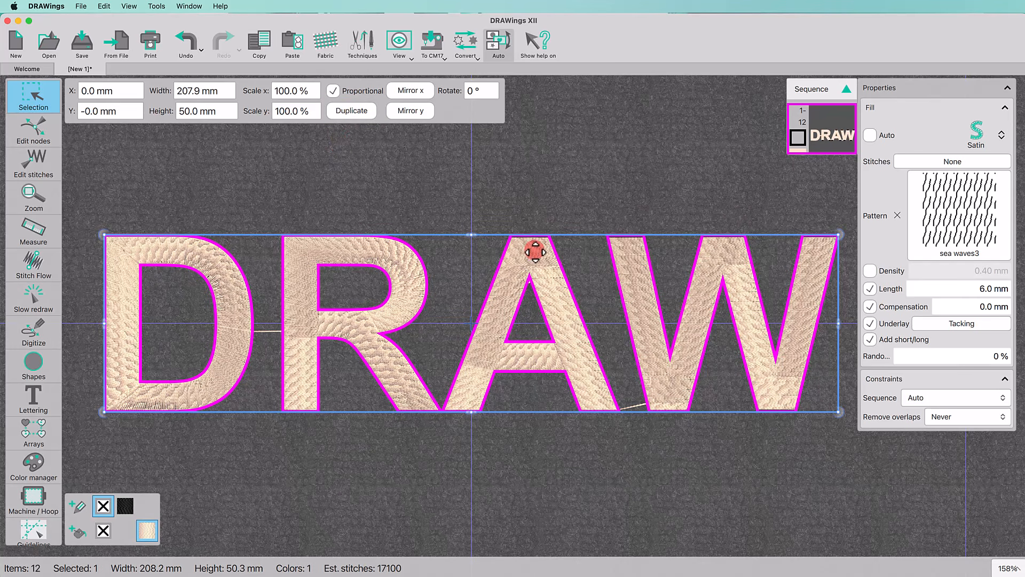
pyautogui.rightClick(534, 251)
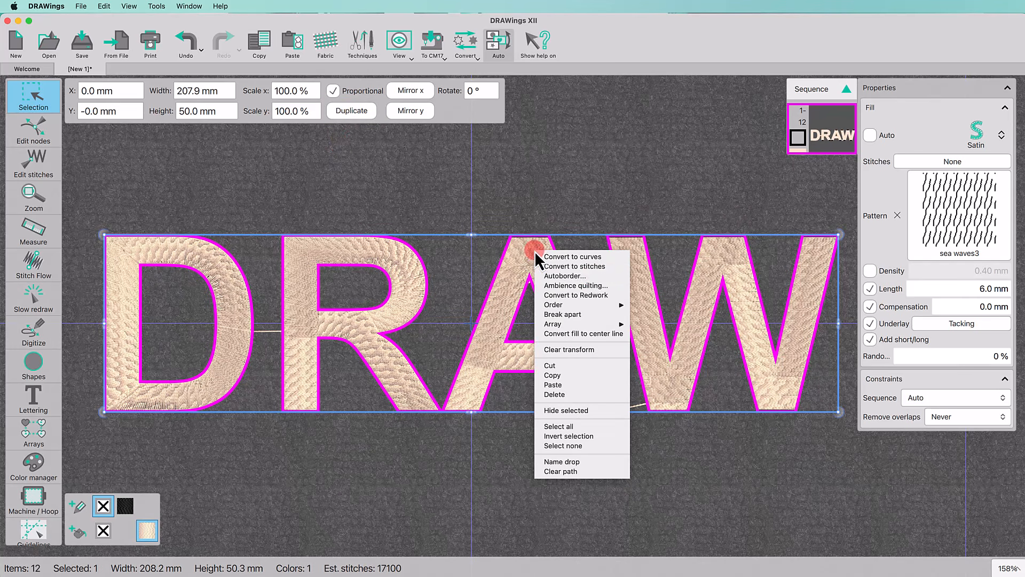
pyautogui.click(585, 335)
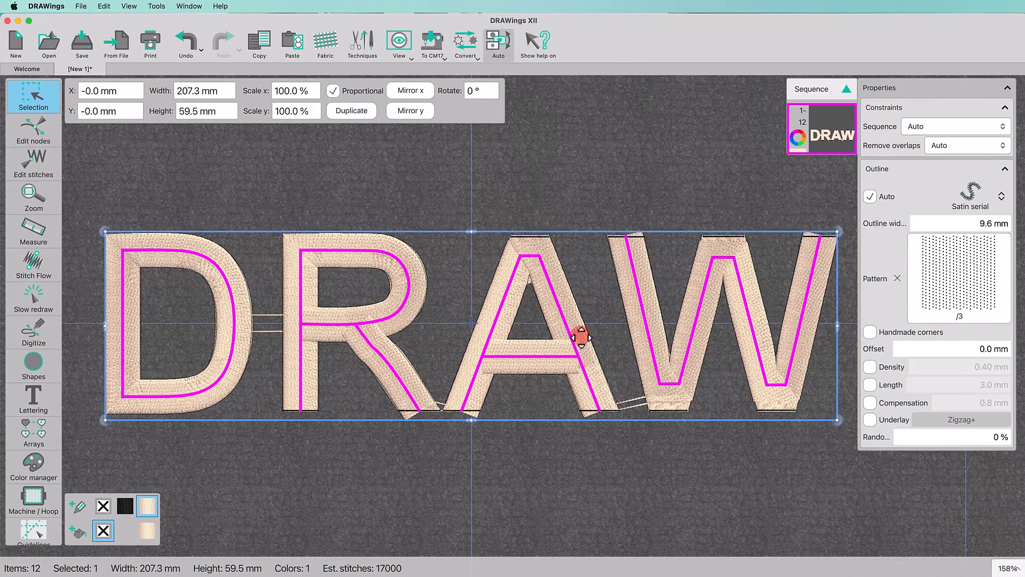
# Change the center line's outline type to Running and set its outline width to 0.4 mm.
pyautogui.click(999, 196)
pyautogui.click(928, 231)
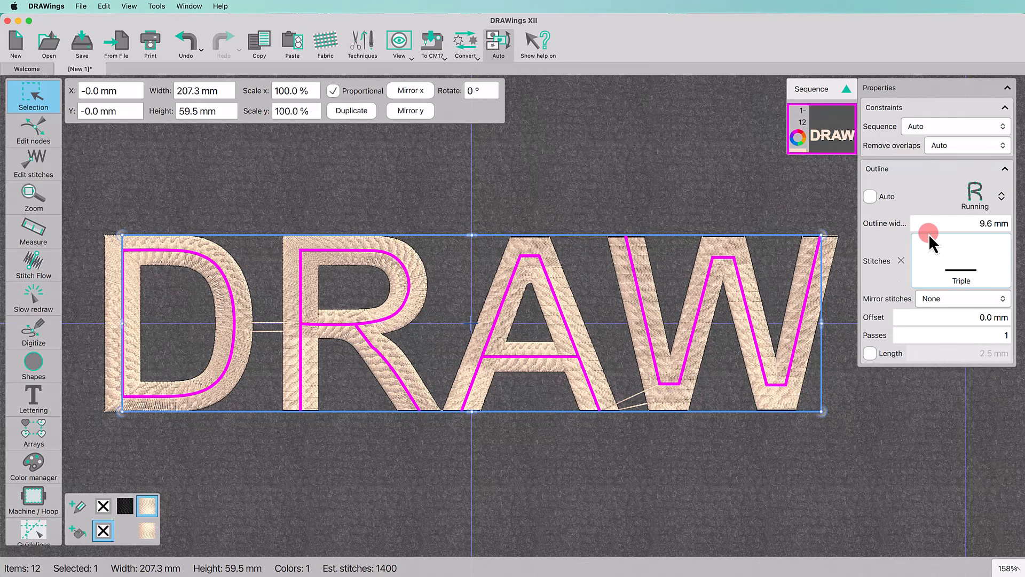
pyautogui.click(929, 231)
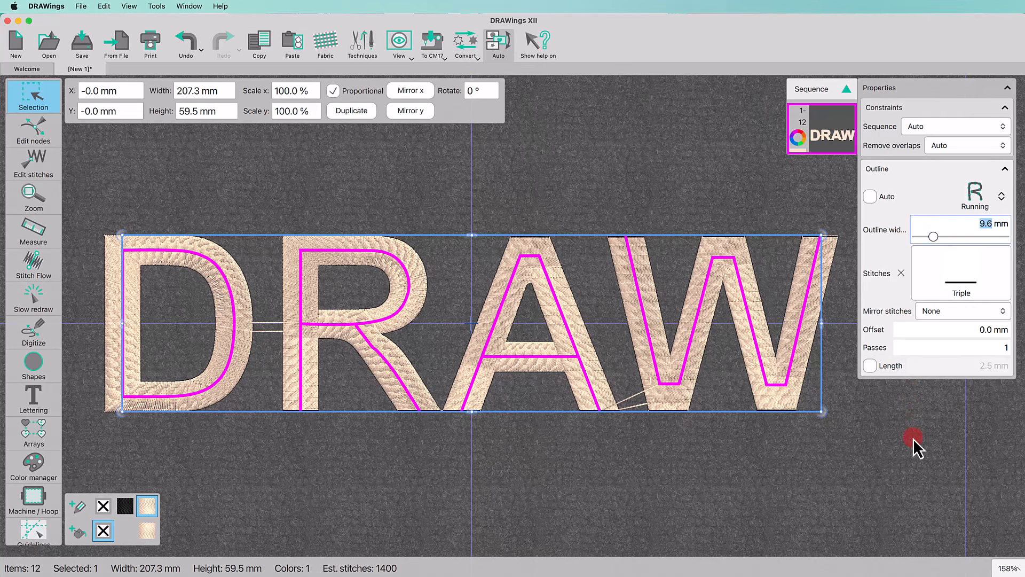
pyautogui.write('0.4')
pyautogui.press('Return')
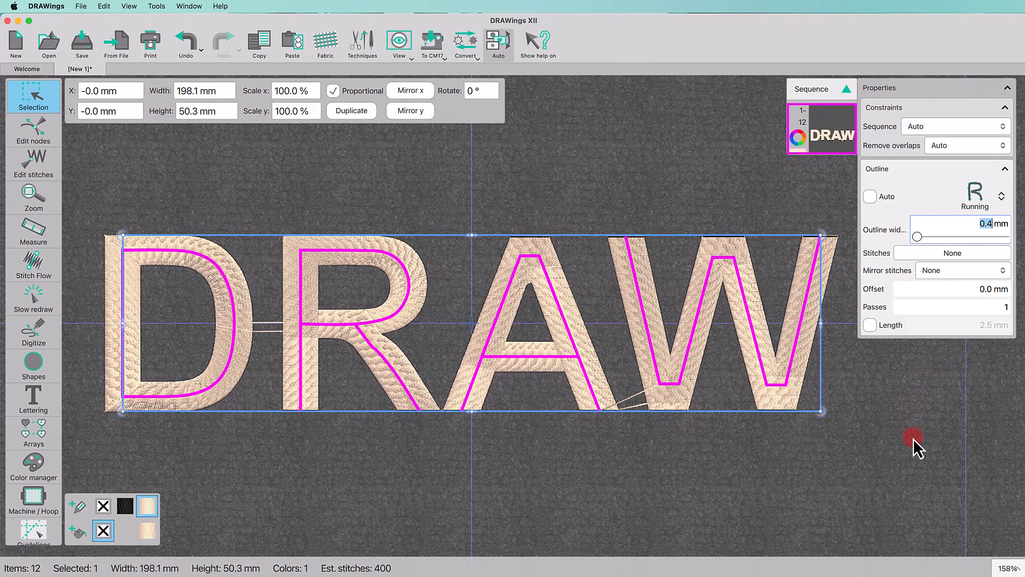
# Enable a custom stitch length of 4 mm for the running center line, then deselect it.
pyautogui.click(872, 323)
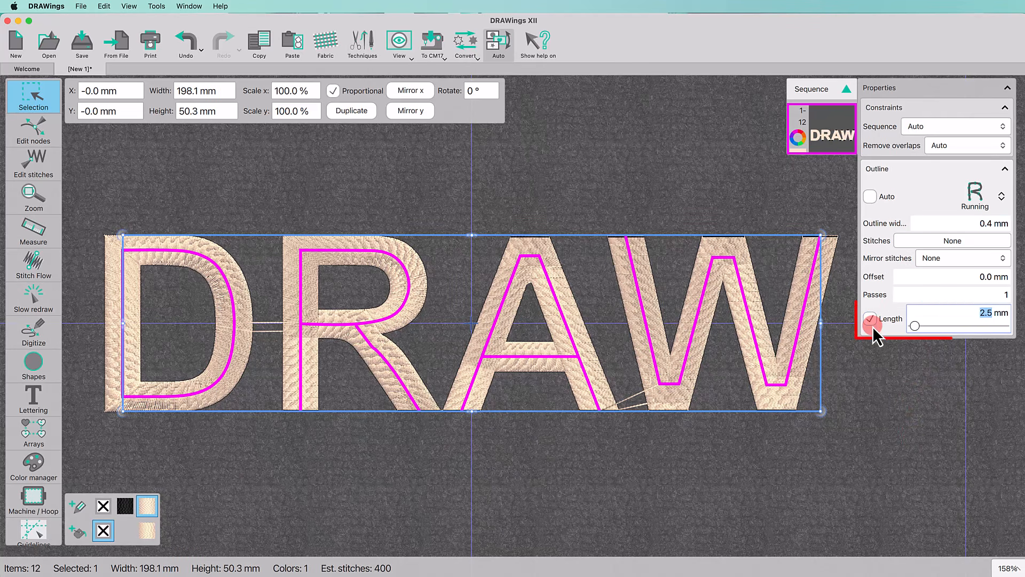
pyautogui.write('4')
pyautogui.press('Return')
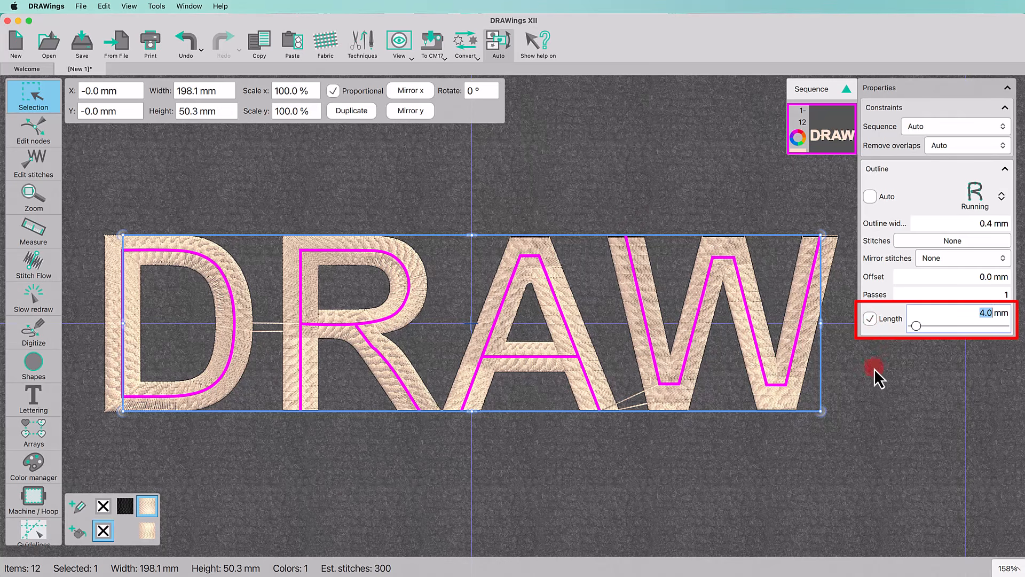
pyautogui.click(847, 430)
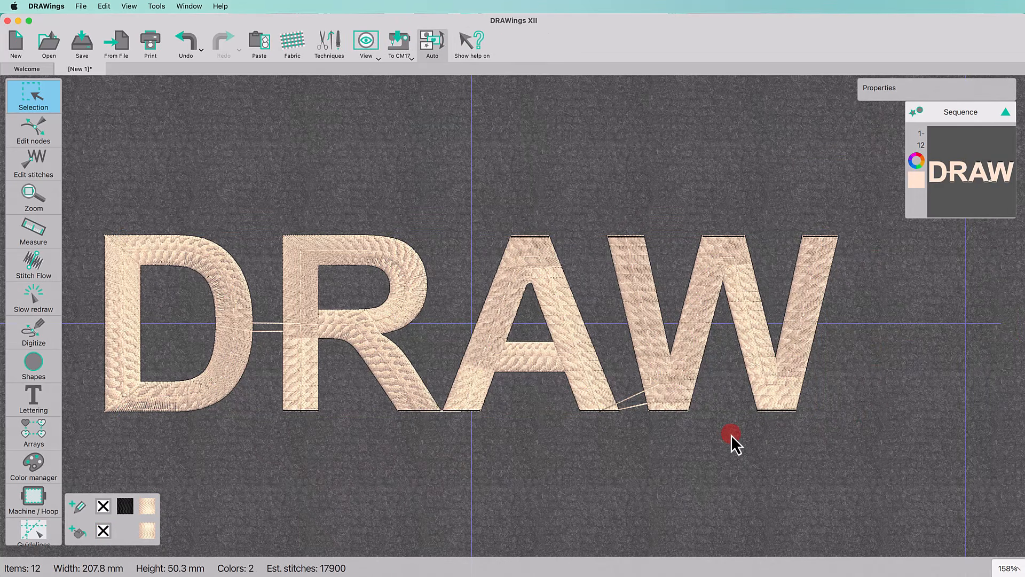
# In manual sequence mode, order the satin DRAW lettering to the front of the design and set its Remove overlaps to Never.
pyautogui.click(438, 58)
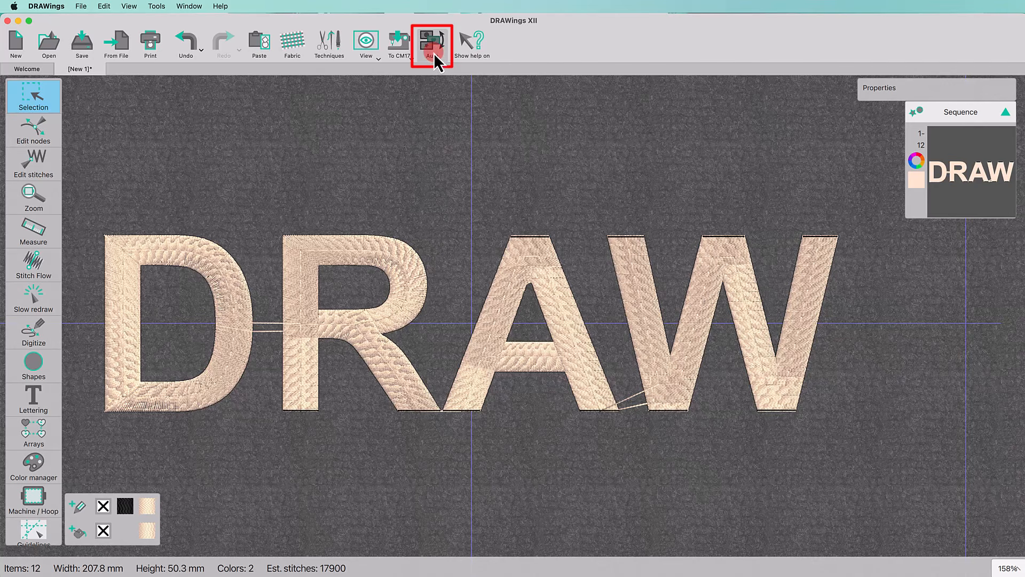
pyautogui.click(973, 172)
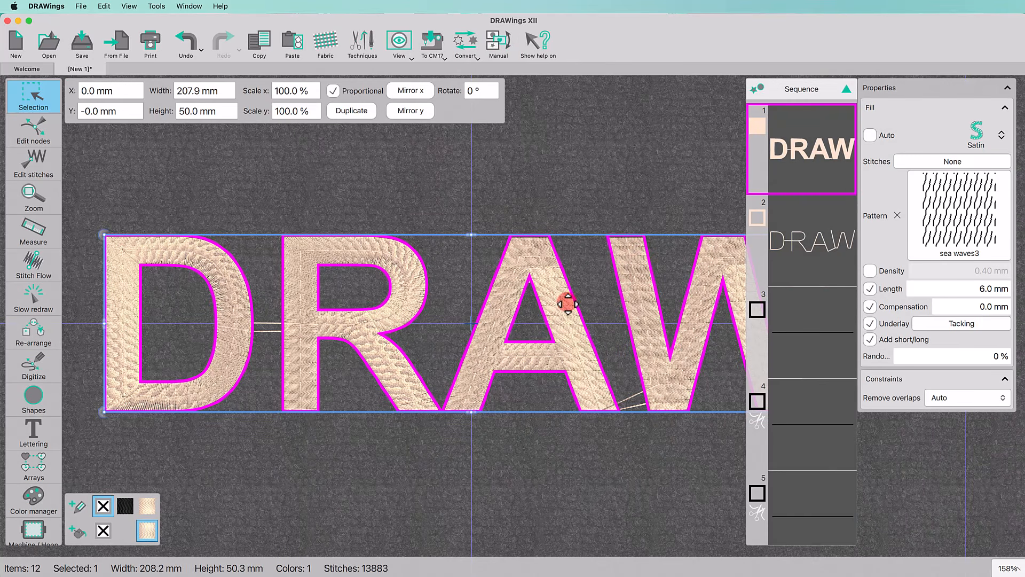
pyautogui.rightClick(395, 245)
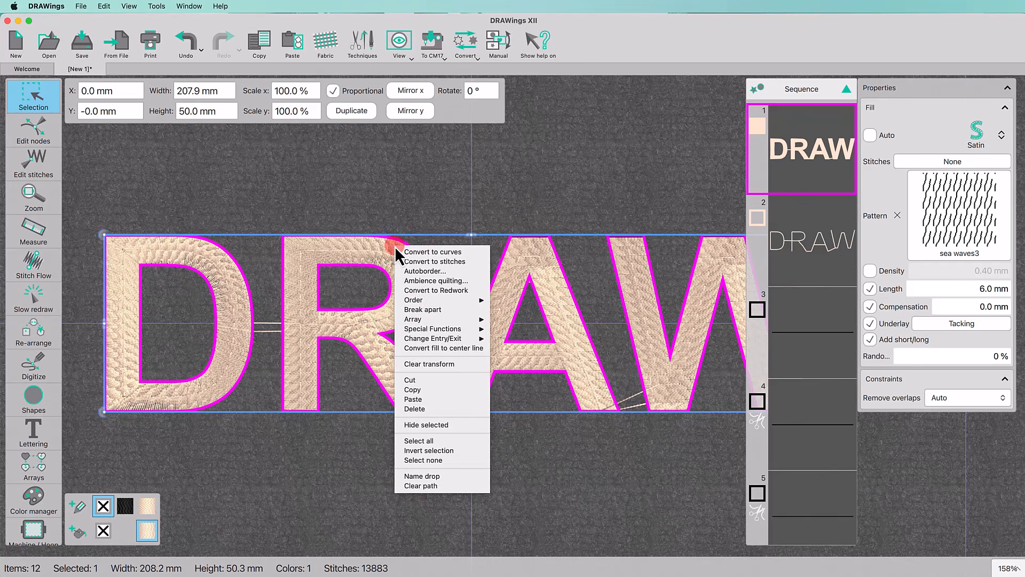
pyautogui.moveTo(454, 300)
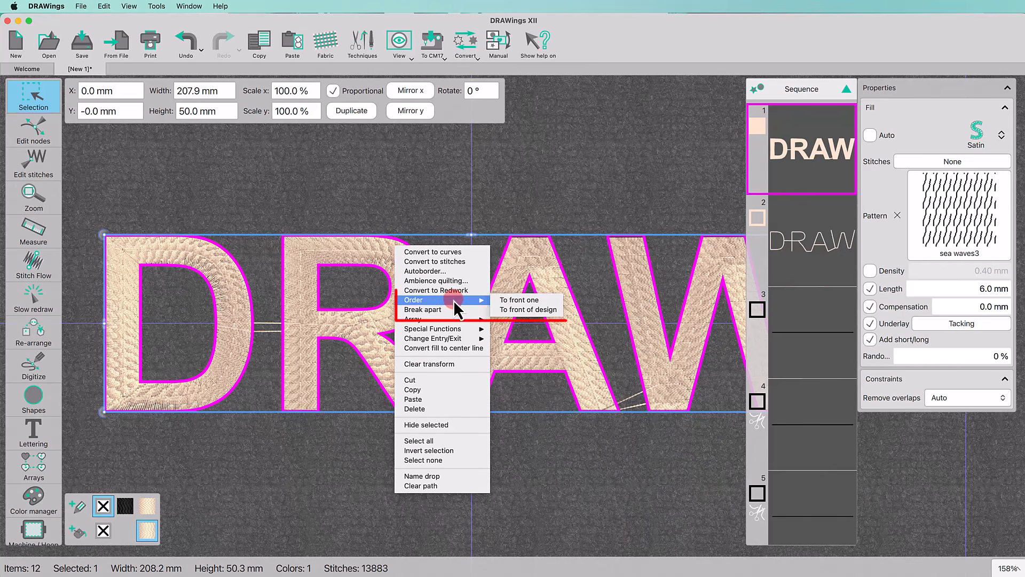
pyautogui.click(506, 309)
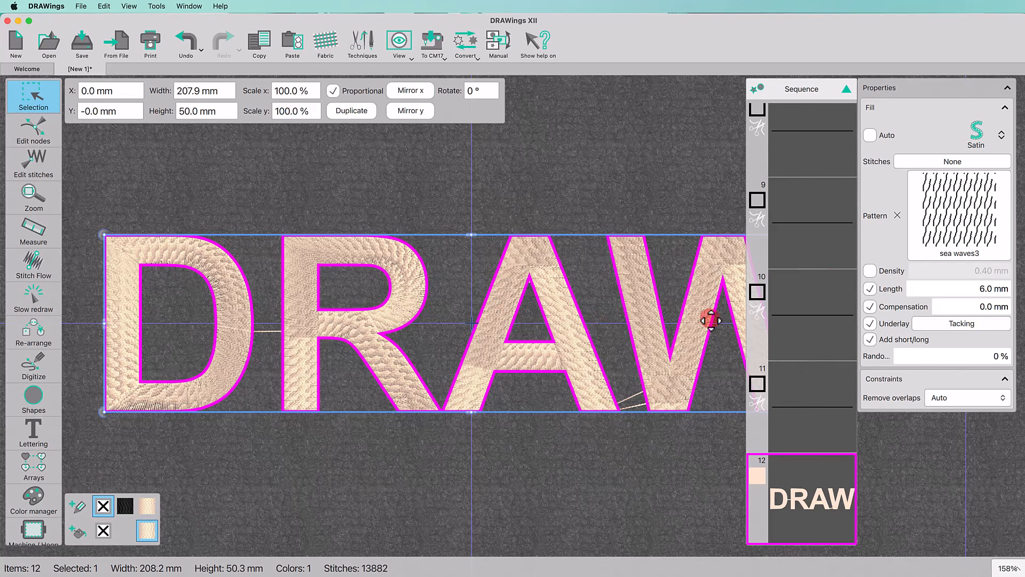
pyautogui.click(963, 400)
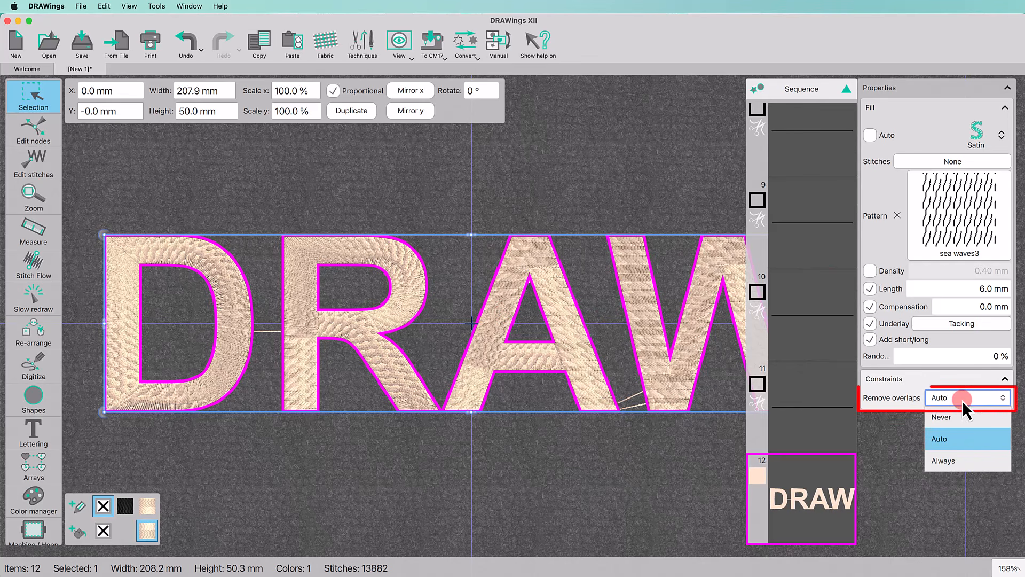
pyautogui.click(963, 416)
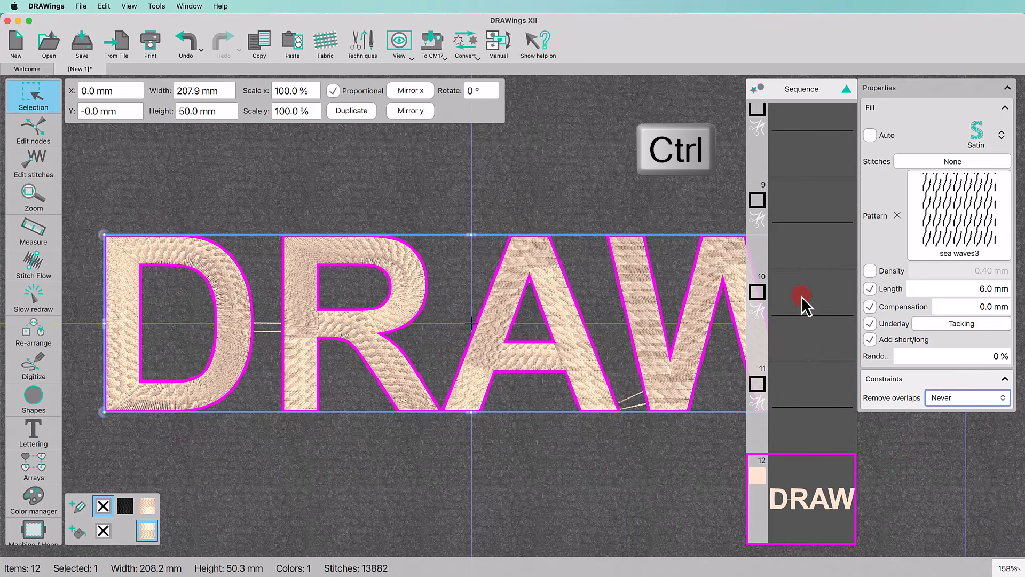
# Select the satin DRAW lettering together with its running center line and break both apart into separate objects.
pyautogui.scroll(10, 802, 302)
pyautogui.keyDown('ctrl'); pyautogui.click(813, 155); pyautogui.keyUp('ctrl')
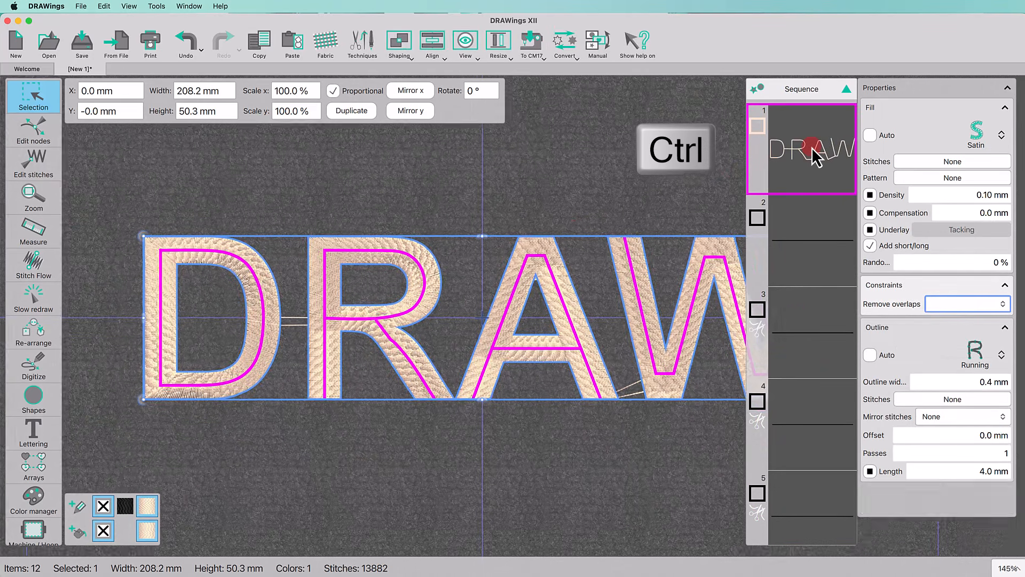
pyautogui.scroll(-1, 570, 233)
pyautogui.scroll(-3, 570, 232)
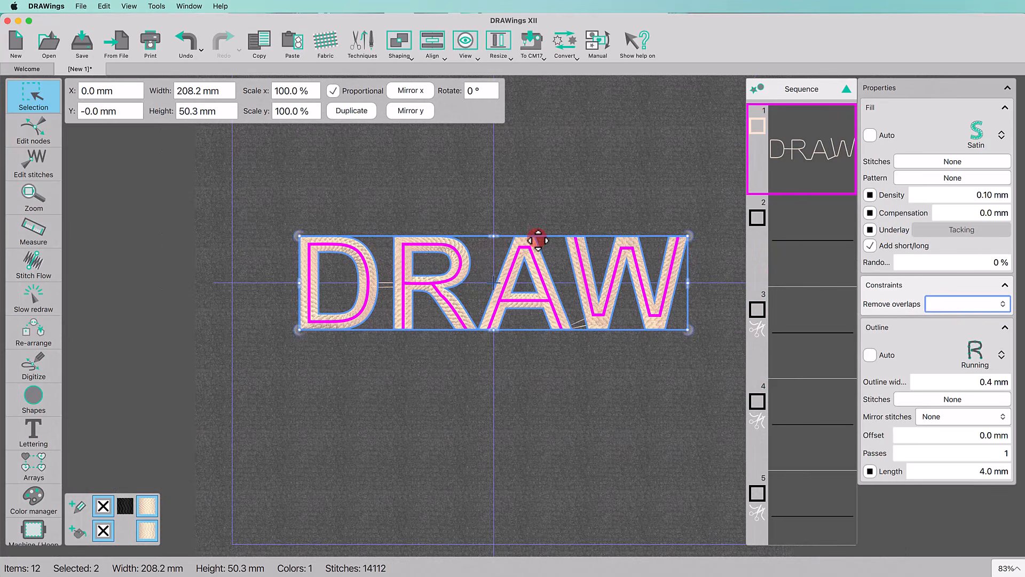
pyautogui.rightClick(460, 261)
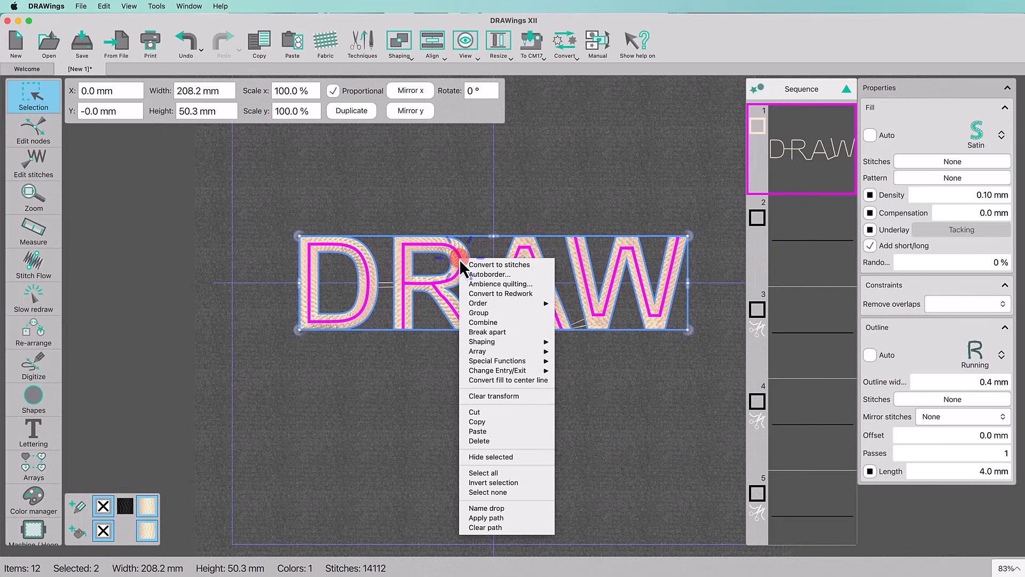
pyautogui.click(499, 331)
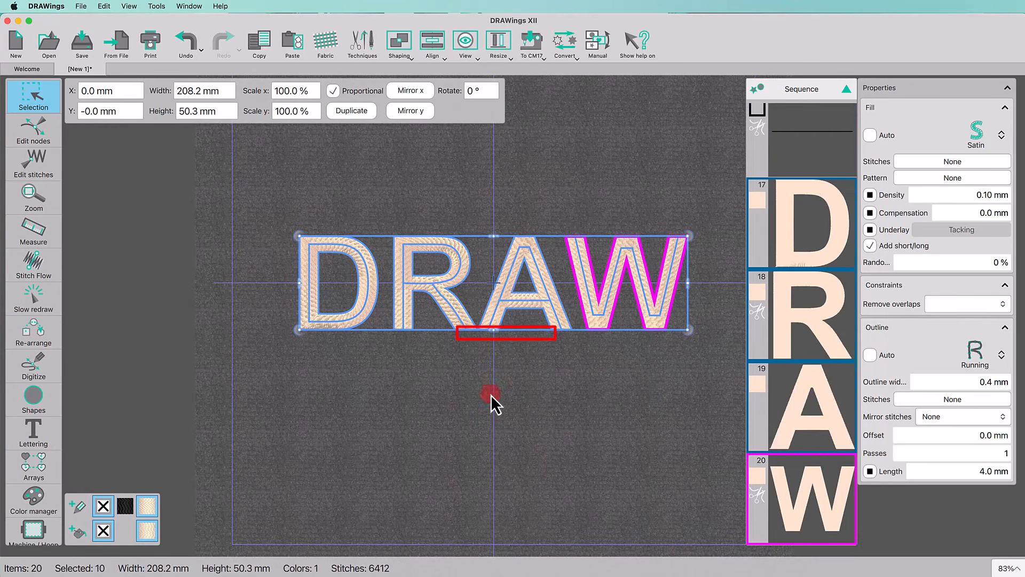
pyautogui.scroll(10, 805, 339)
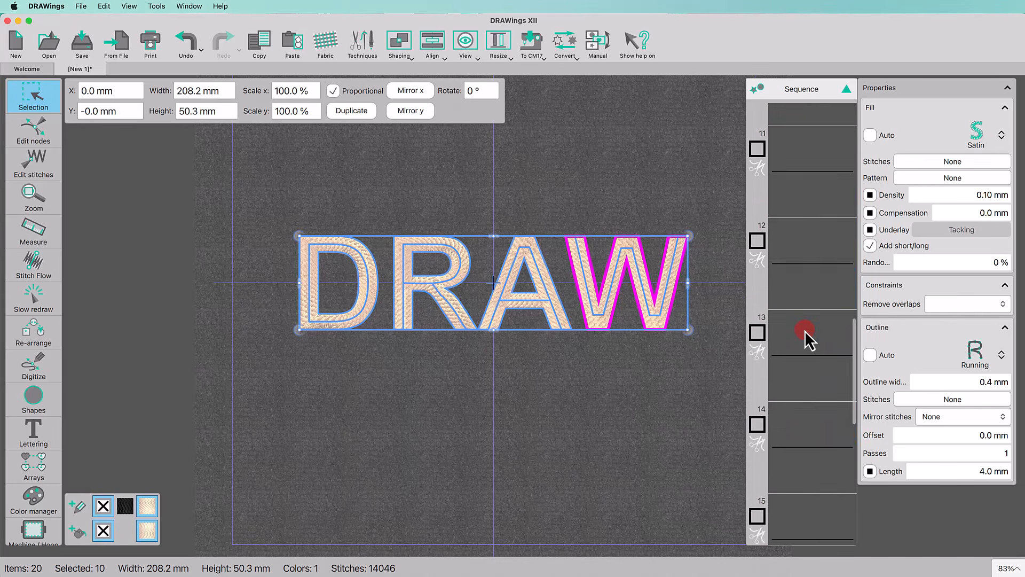
pyautogui.click(623, 411)
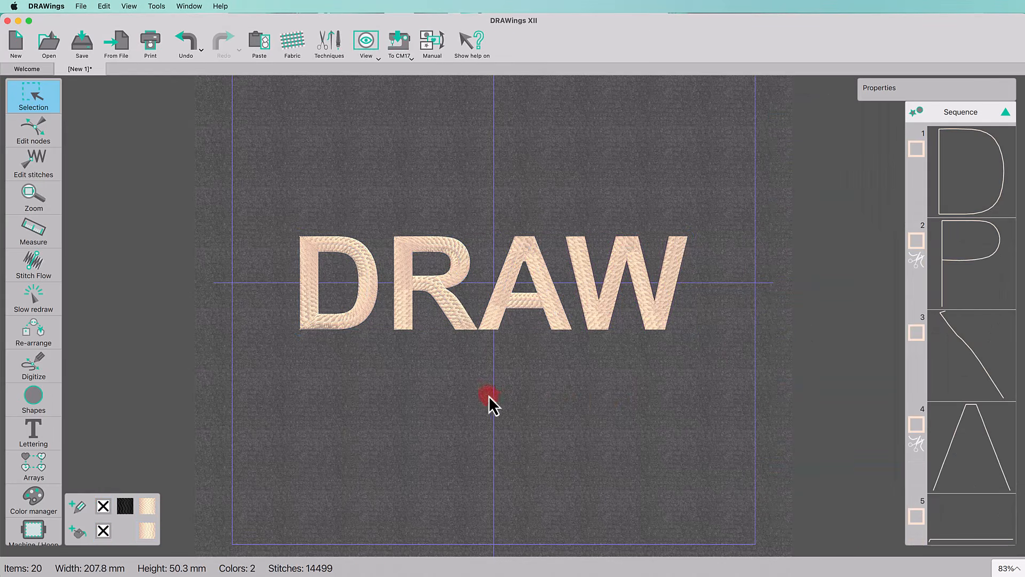
# Open the output options for the CM17 embroidery machine.
pyautogui.click(404, 54)
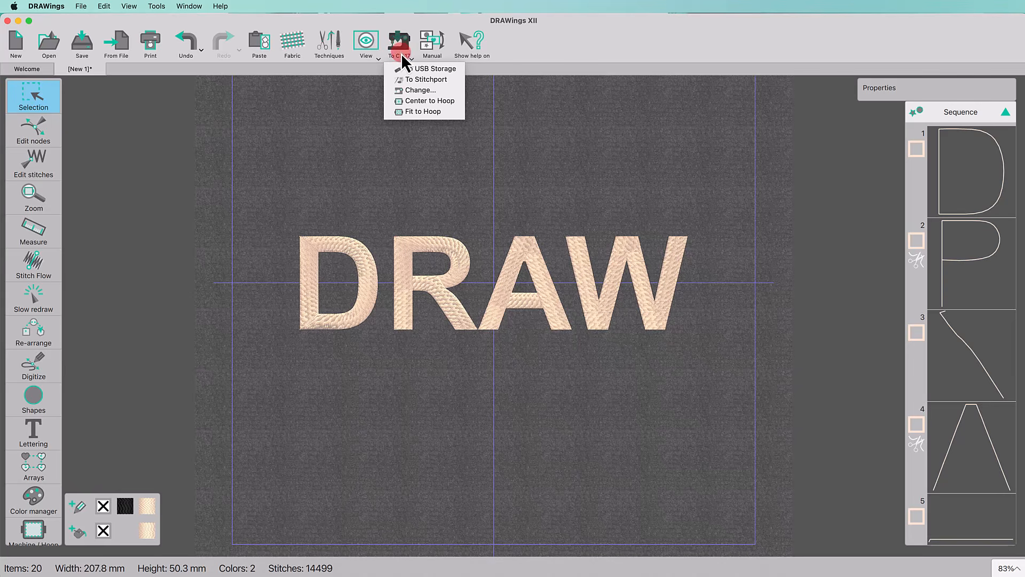